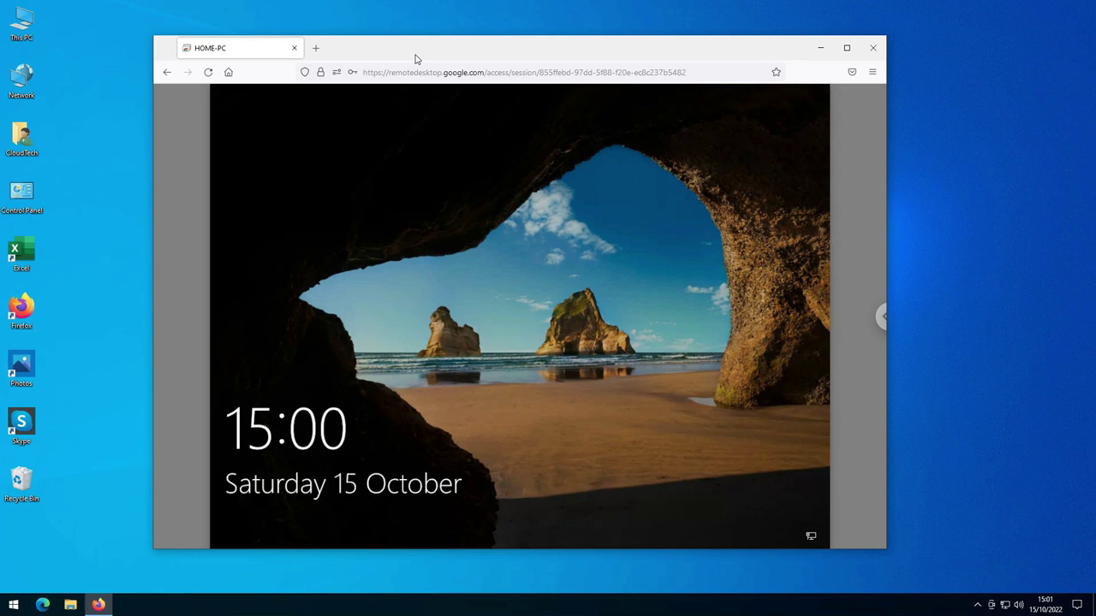
- Move the Firefox window into place, then unlock the remote PC with the Windows account password
drag(416, 58, 403, 32)
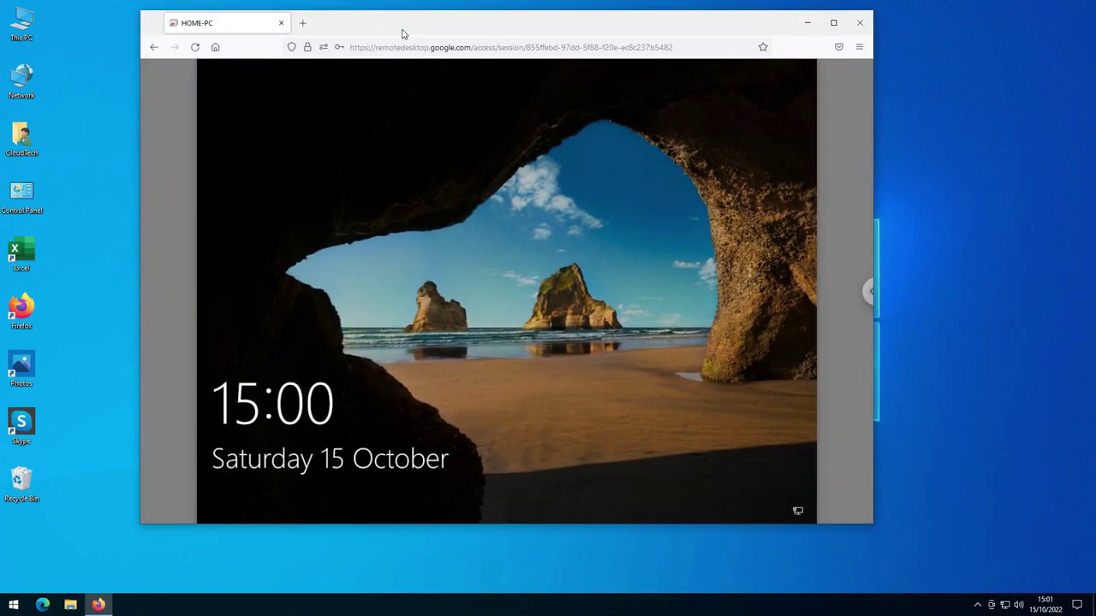
click(442, 141)
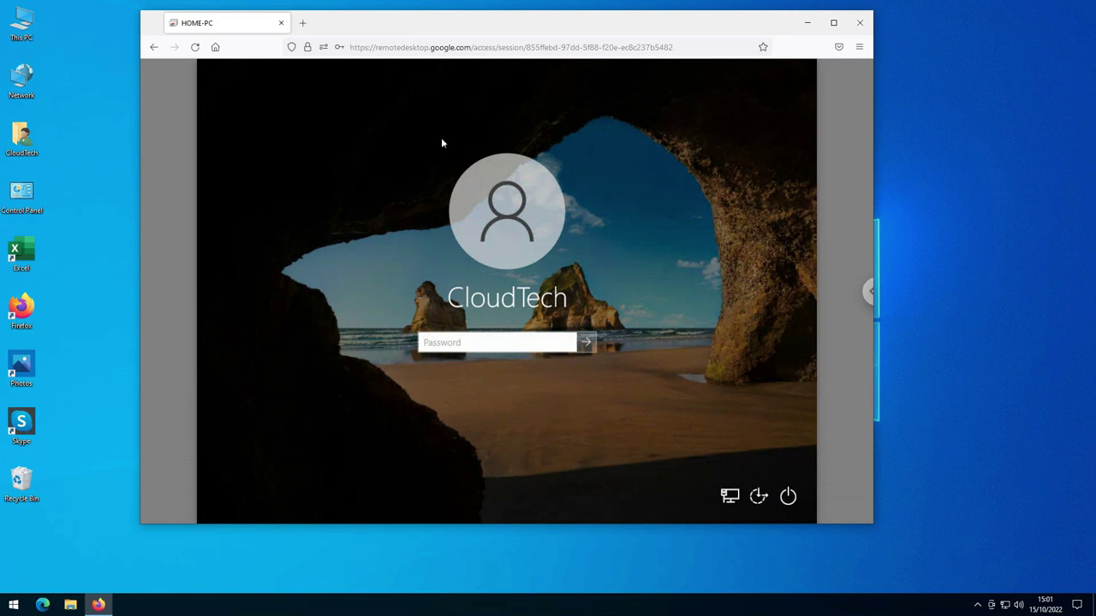
text(•••••••••)
key(Return)
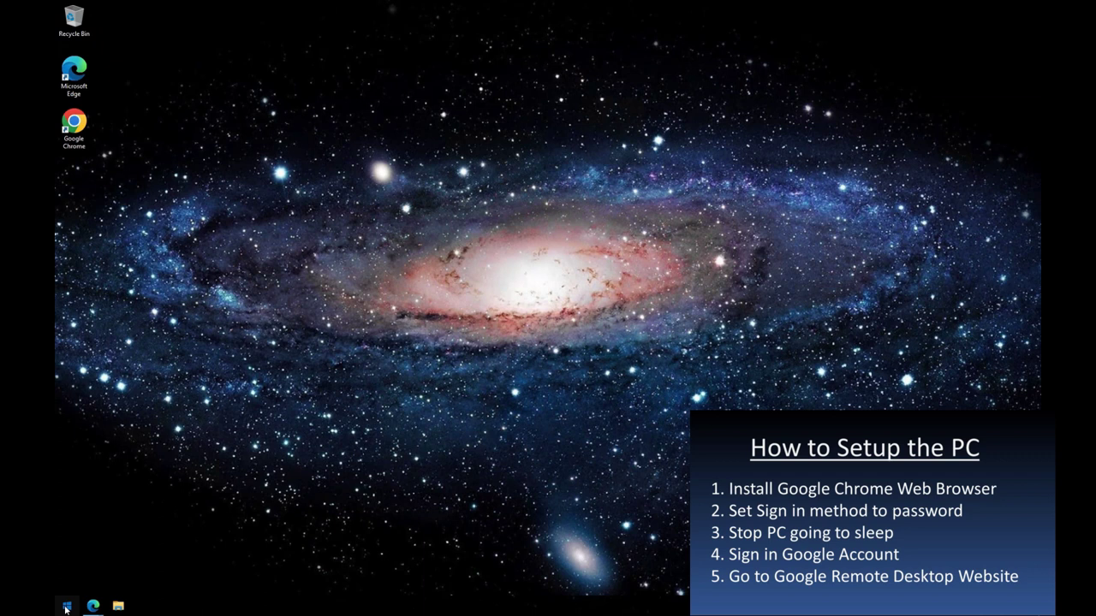
click(66, 608)
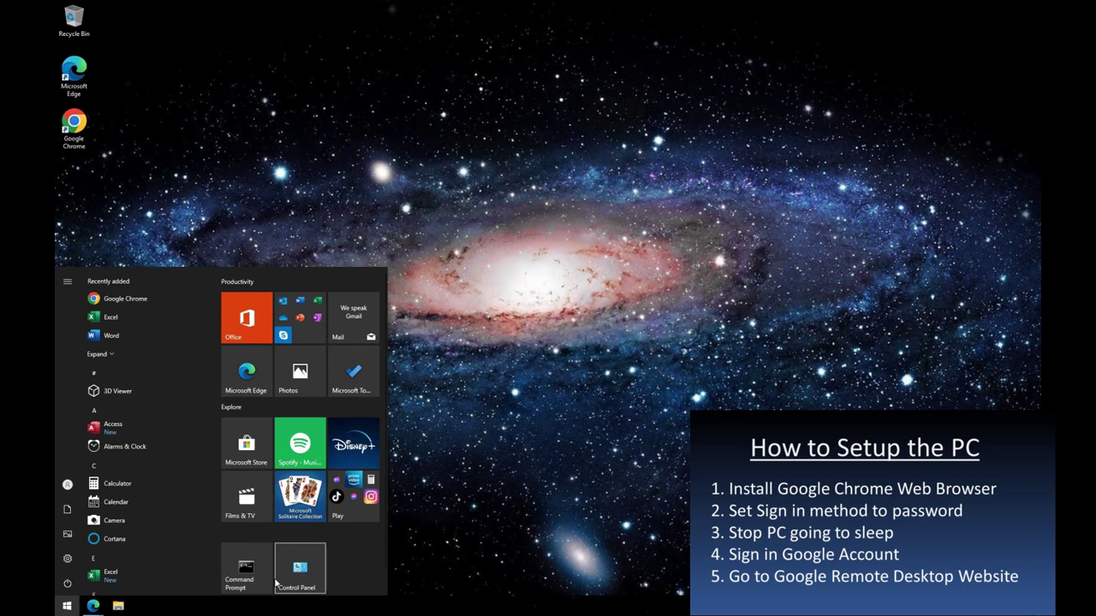
text(si)
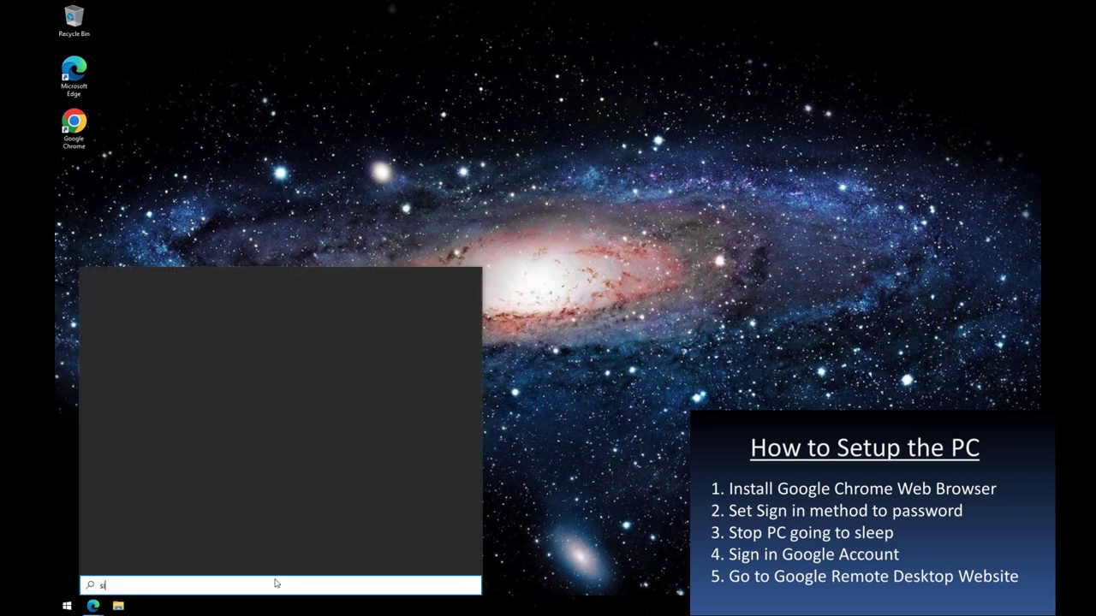
text(gn)
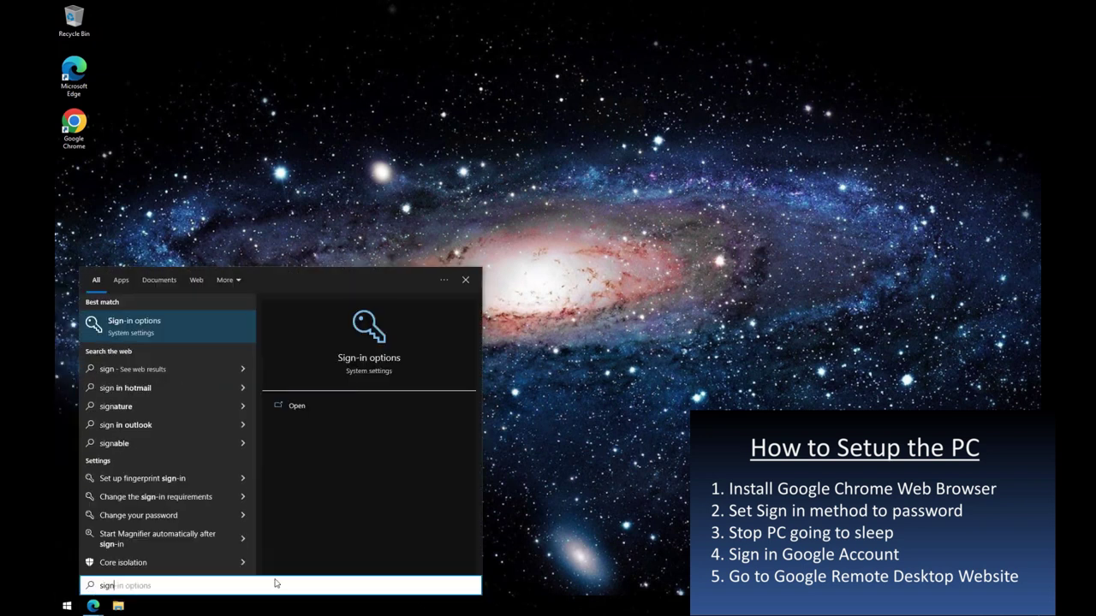
text(in)
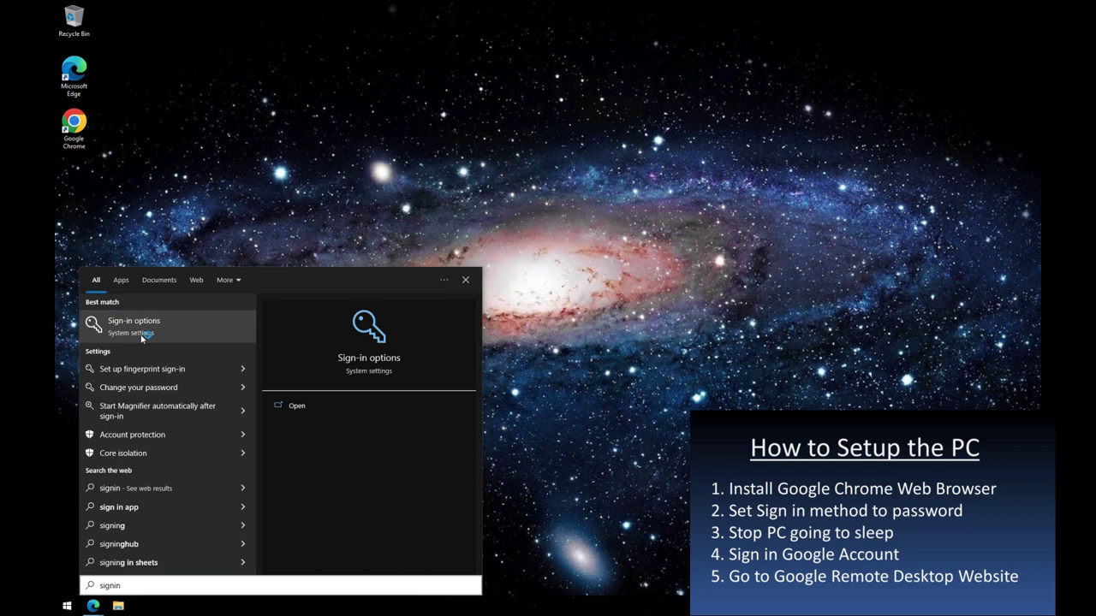
click(349, 406)
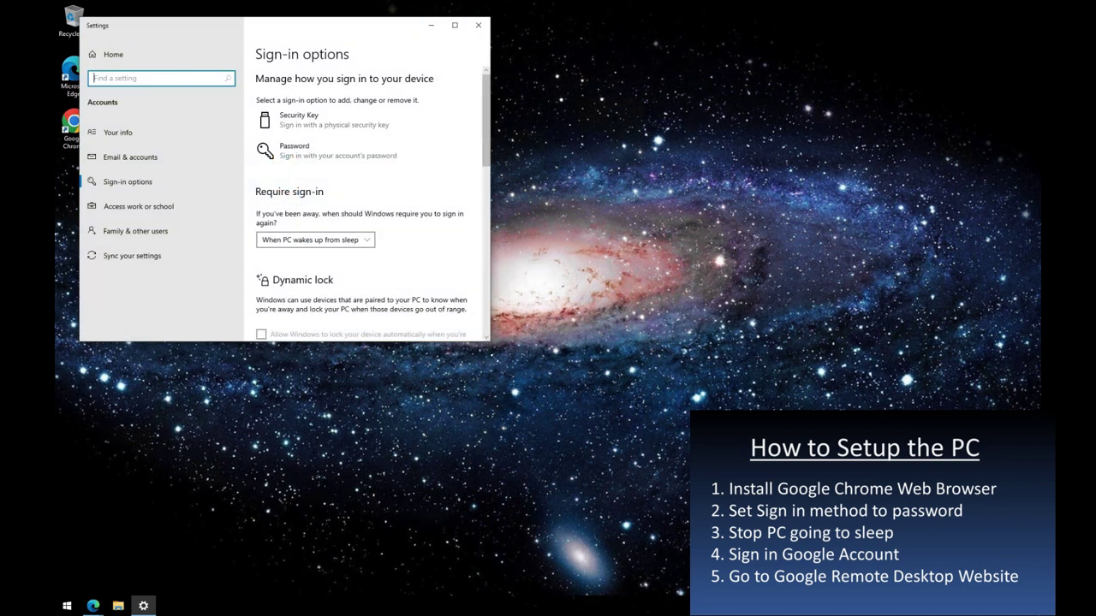
drag(491, 341, 640, 493)
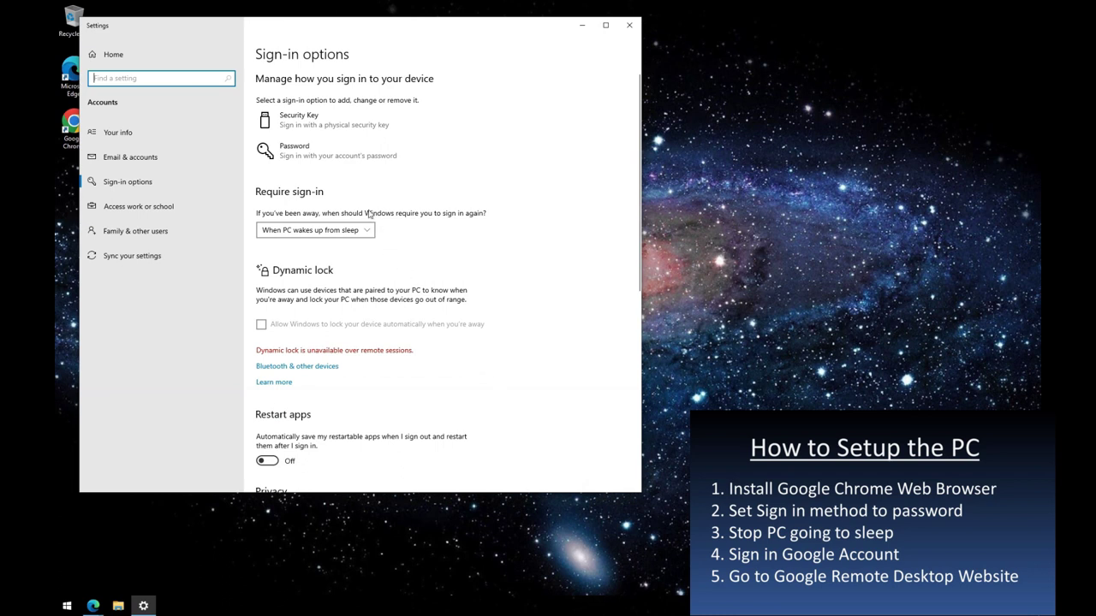
click(322, 155)
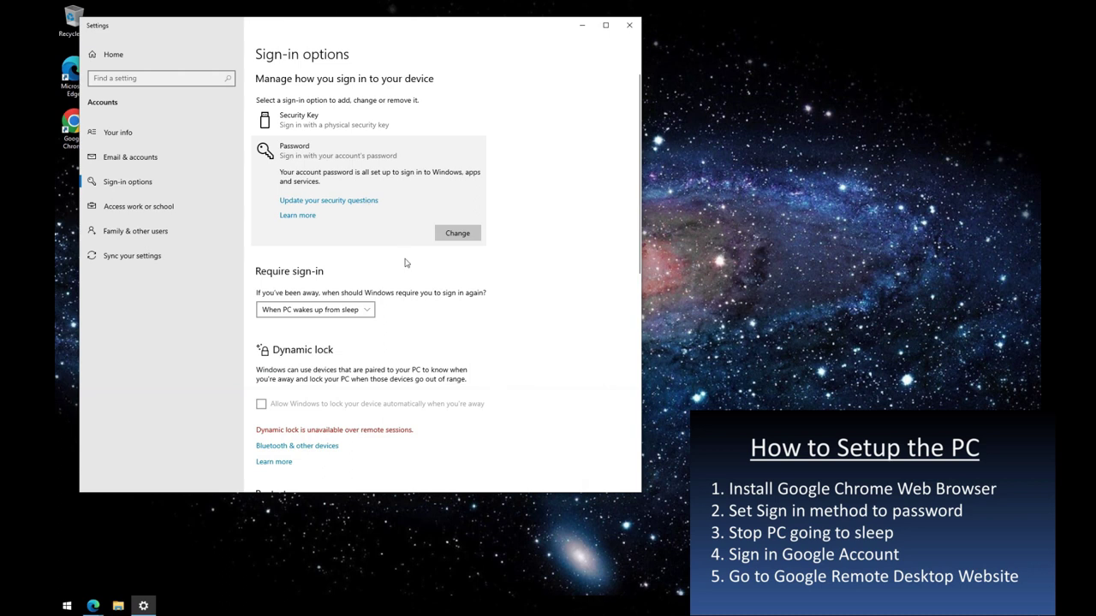
click(461, 238)
click(632, 26)
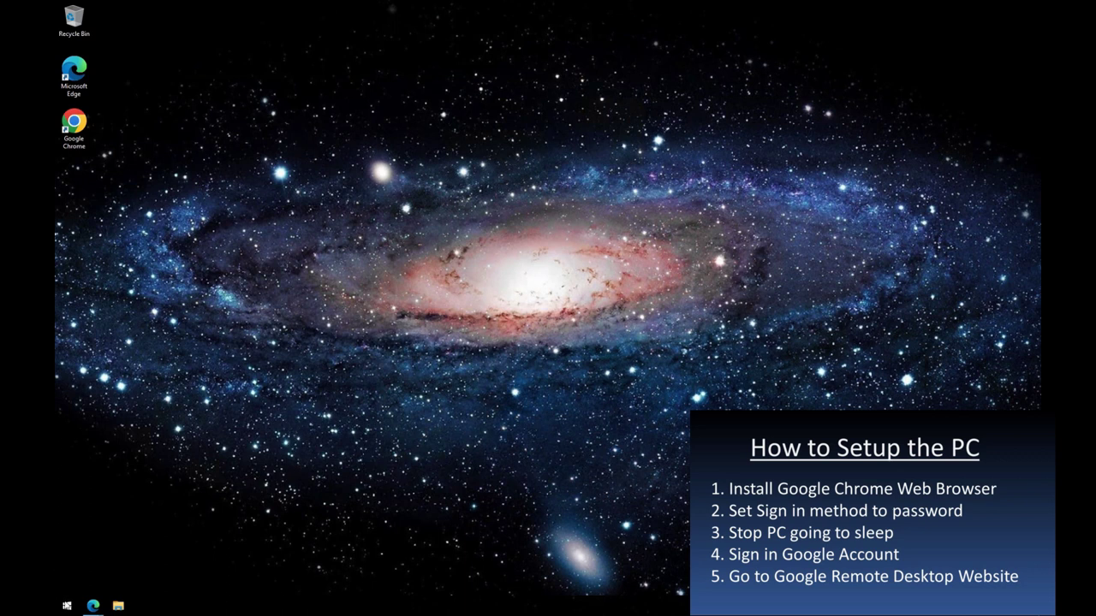
- Set both Screen turn-off and PC Sleep to Never in Power & sleep, then close Settings
click(67, 608)
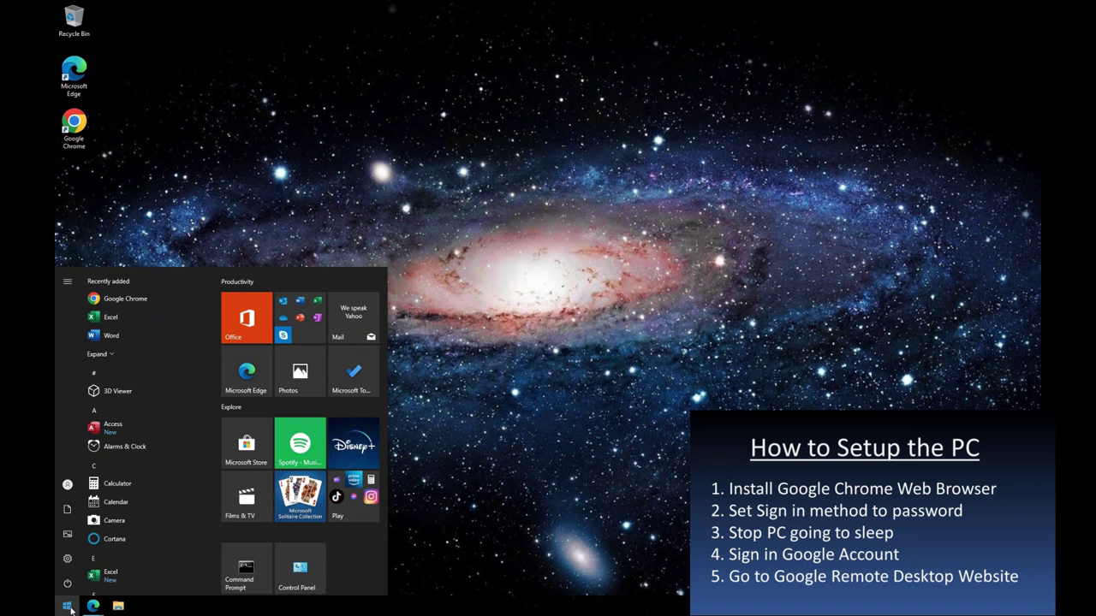
text(sl)
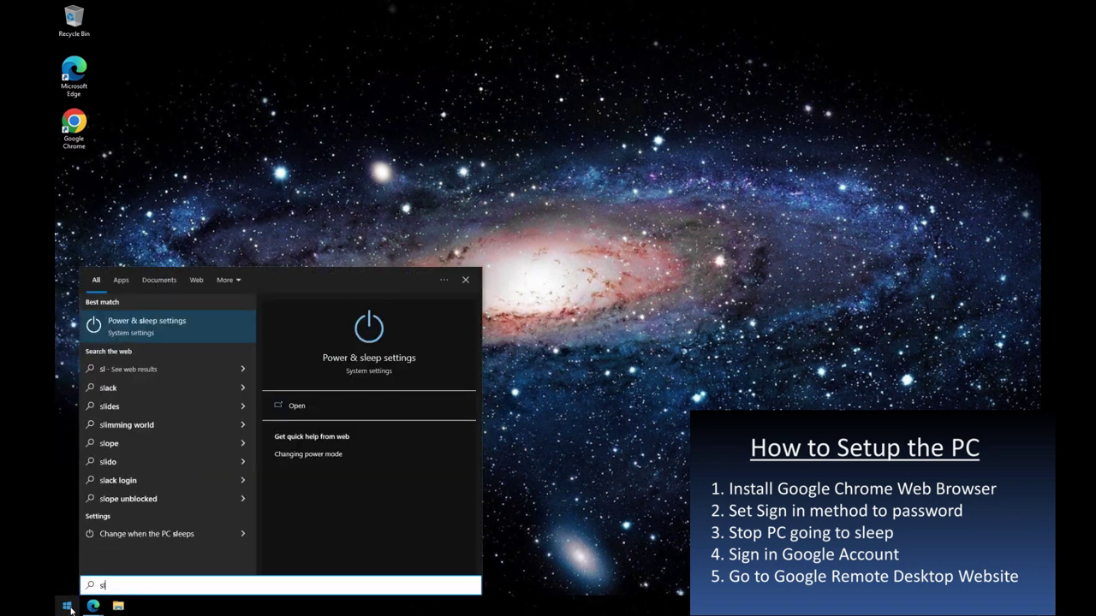
text(eep)
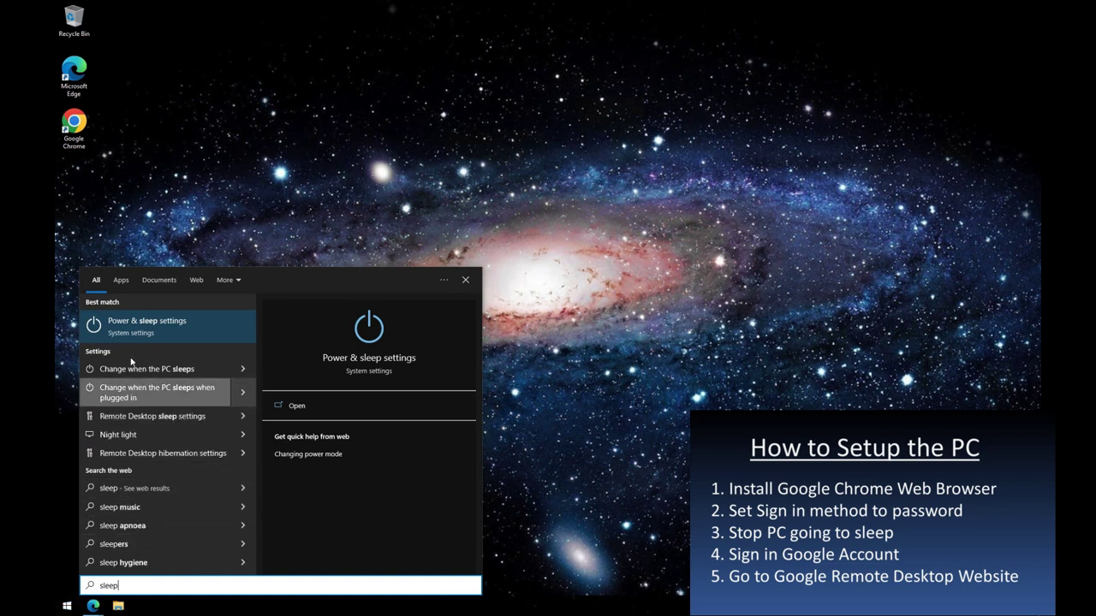
click(102, 336)
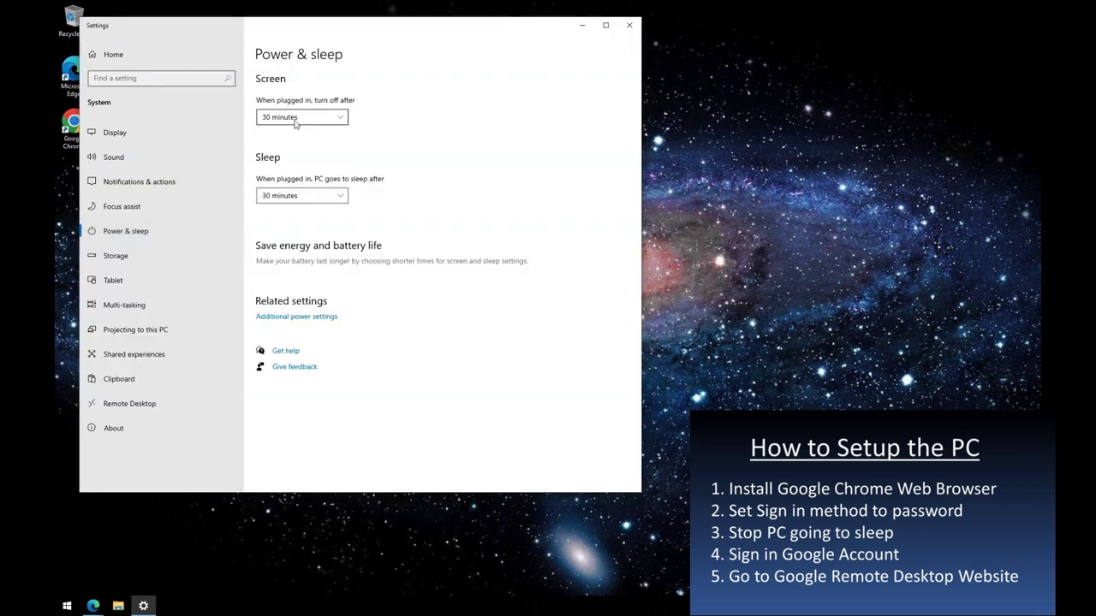
click(295, 117)
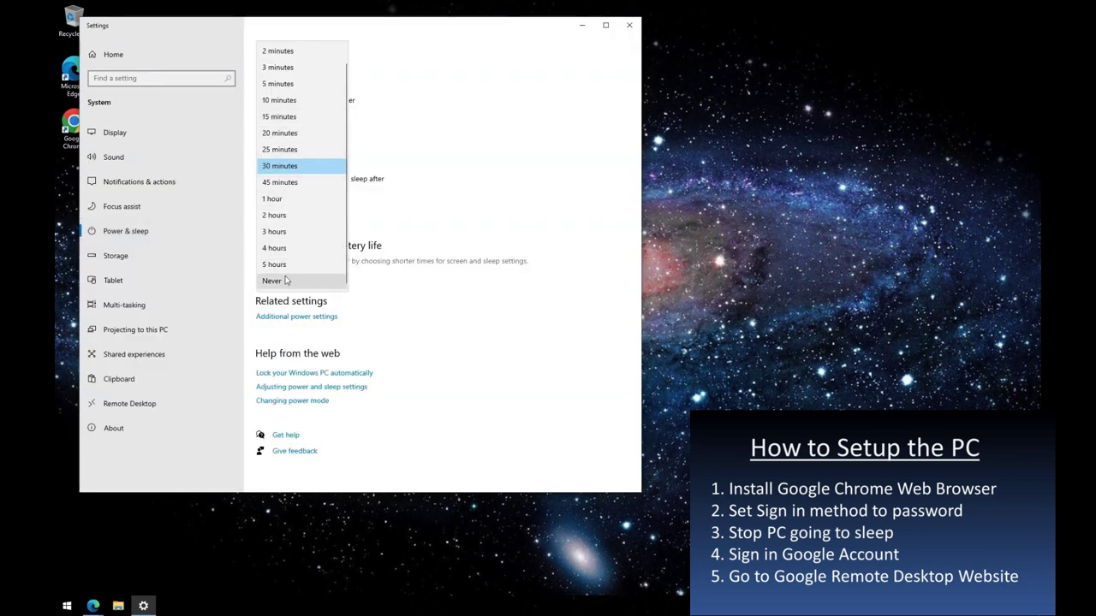
click(288, 280)
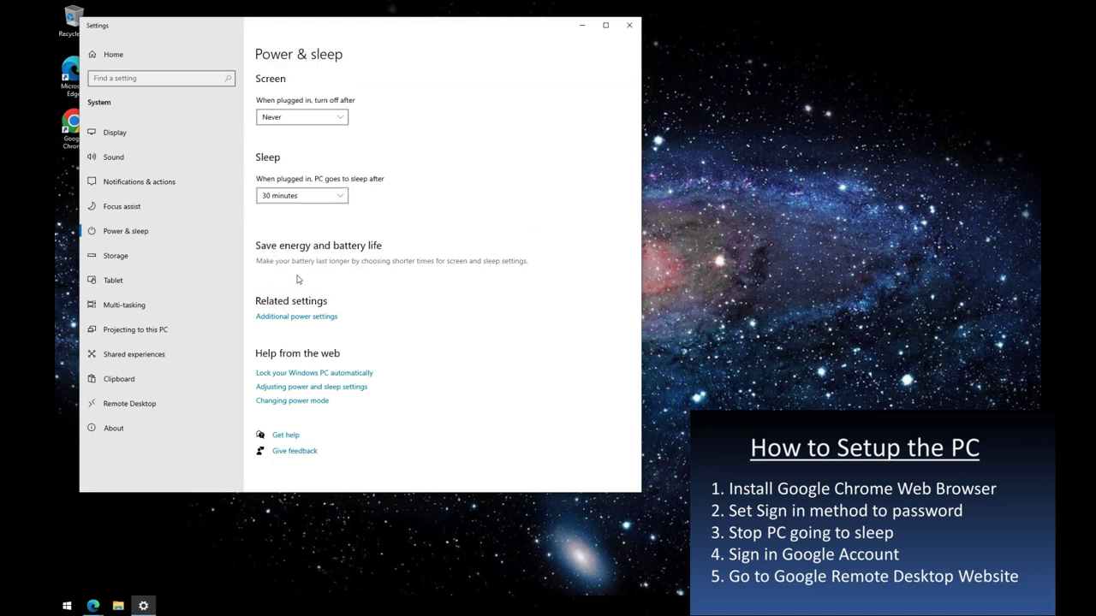
click(310, 202)
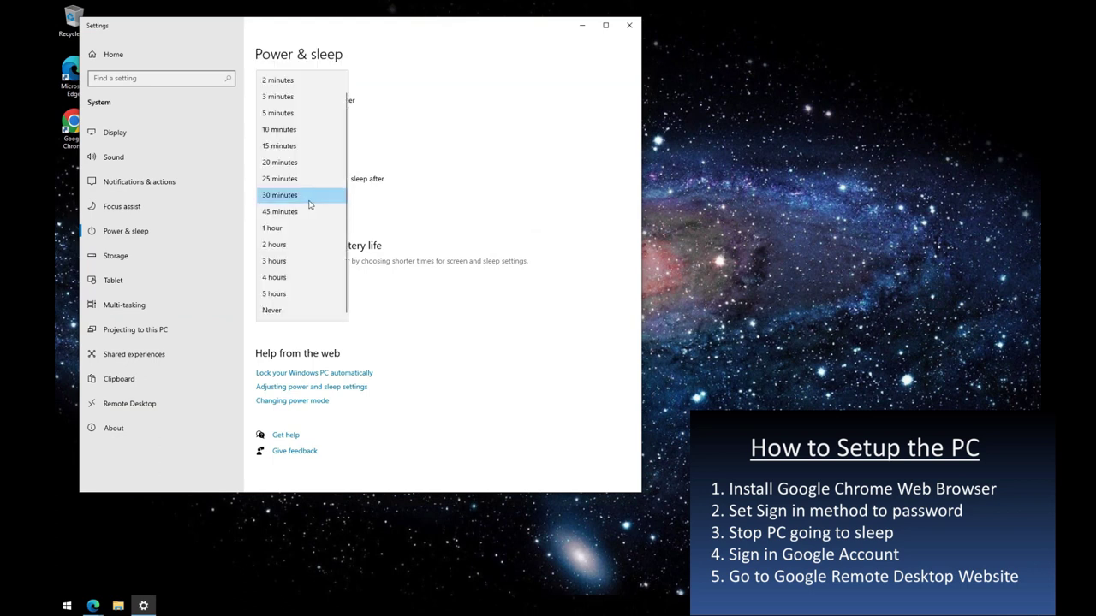
click(308, 317)
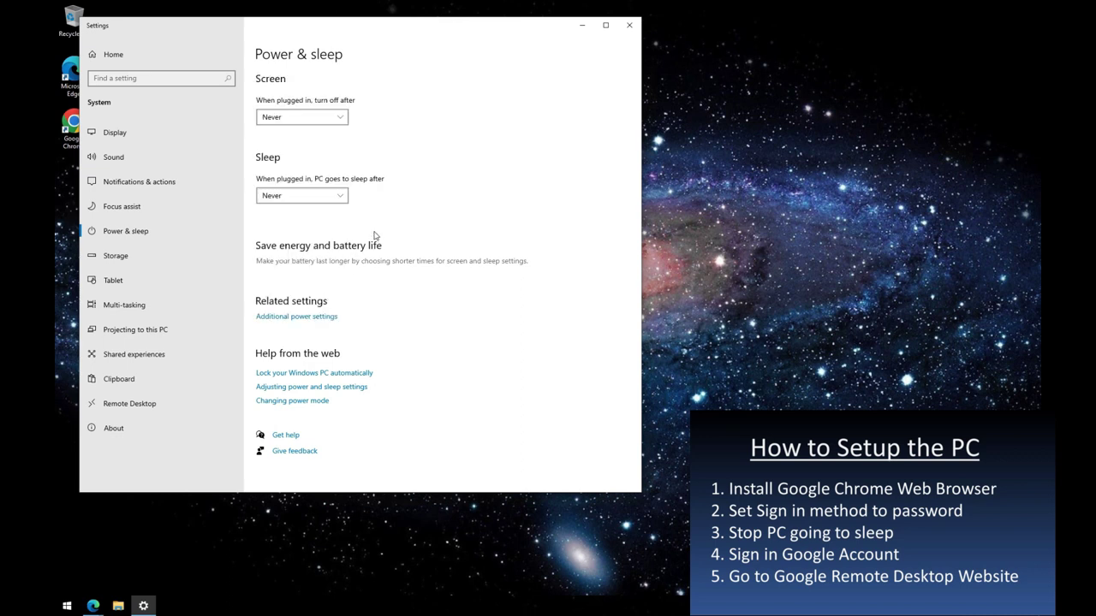
click(630, 27)
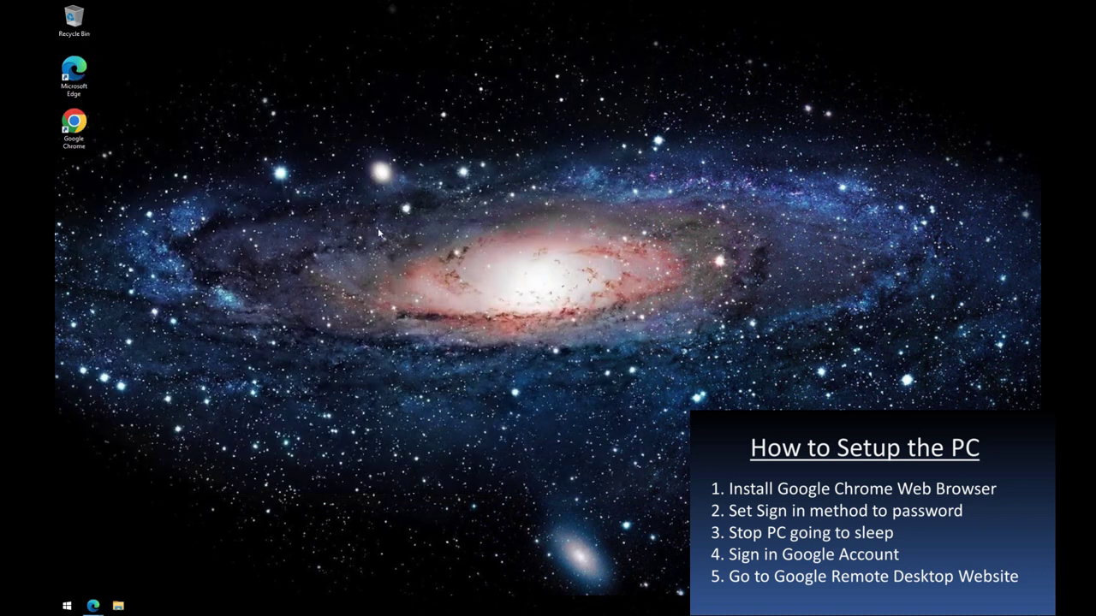
- Launch Chrome and reach the Google Accounts sign-in page through a 'google sign in' search
double_click(76, 129)
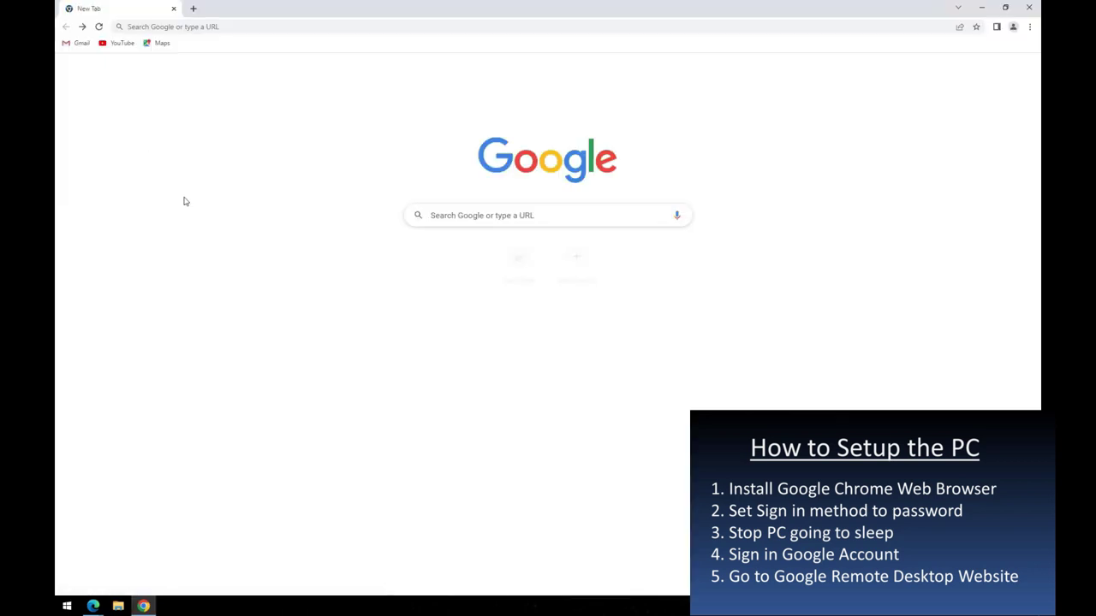
click(503, 217)
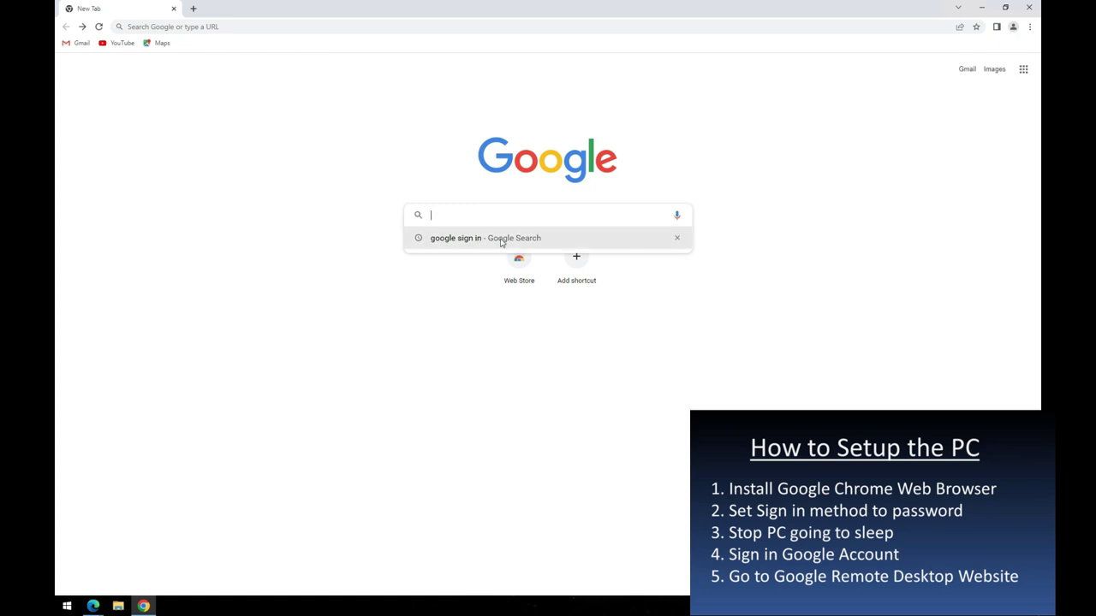
click(502, 239)
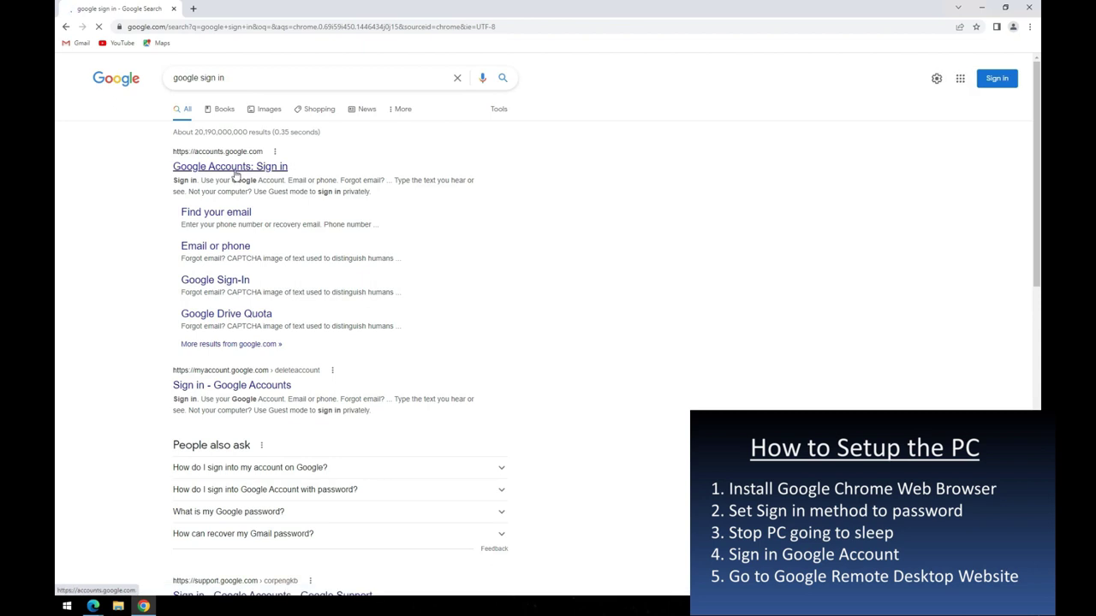
click(236, 173)
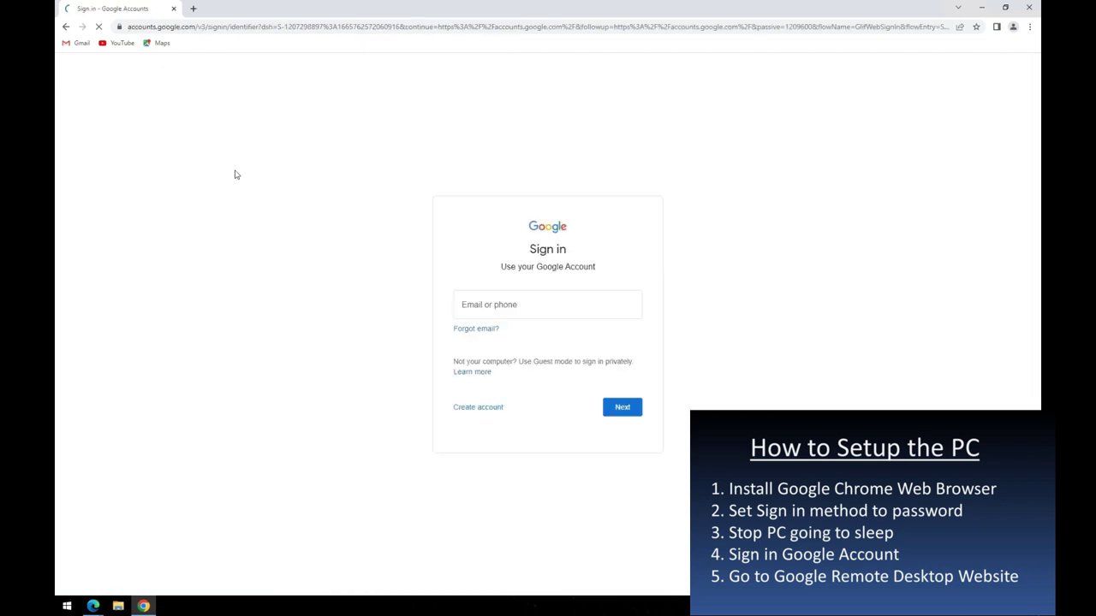
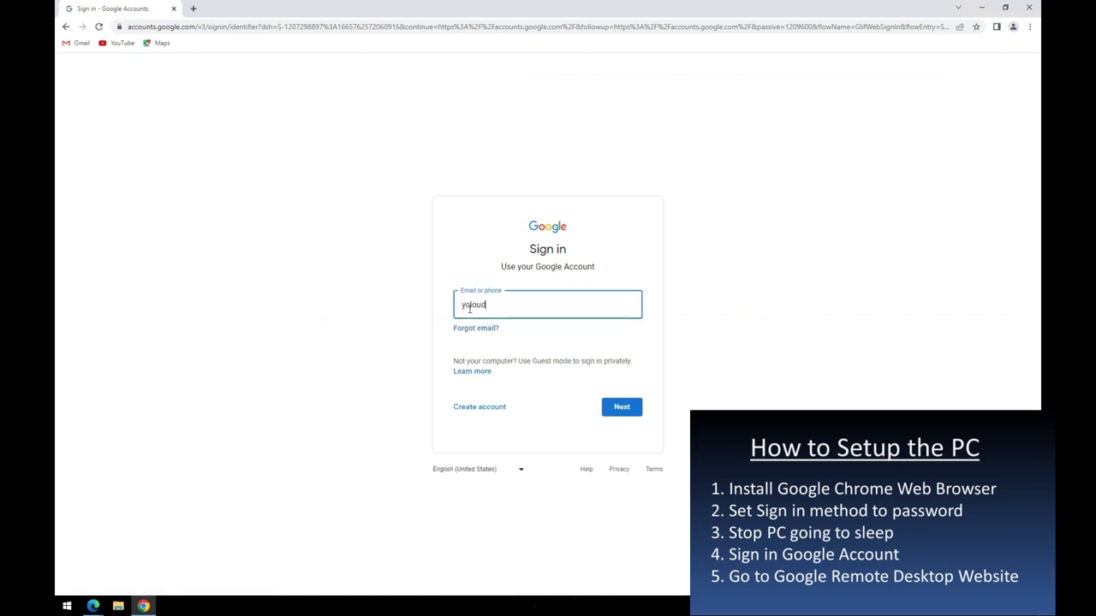
- Sign in with the account e-mail address and the pasted account password
click(622, 410)
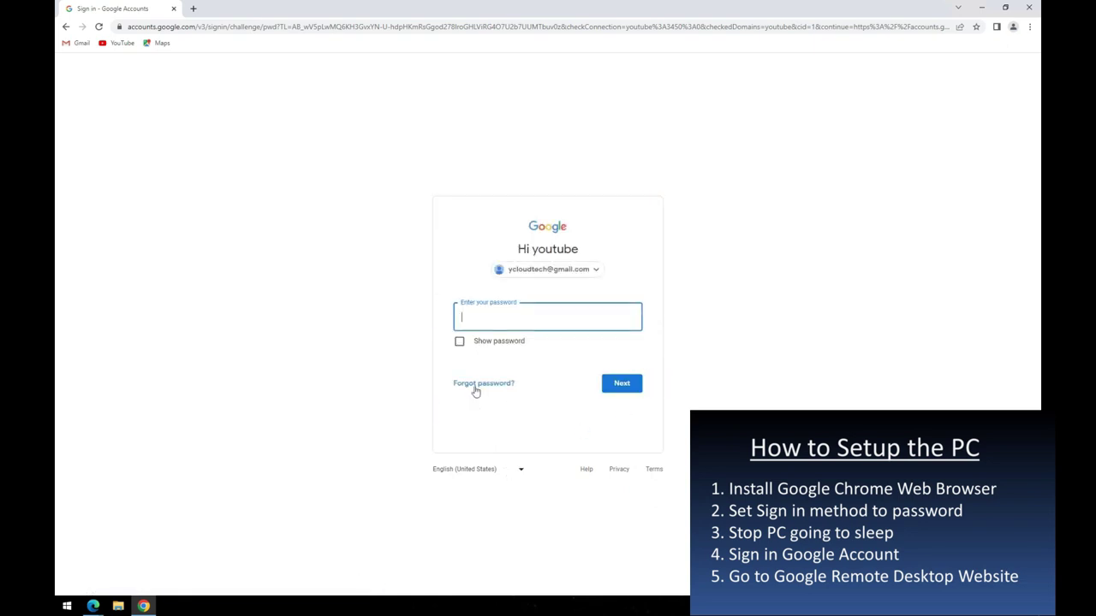
right_click(467, 317)
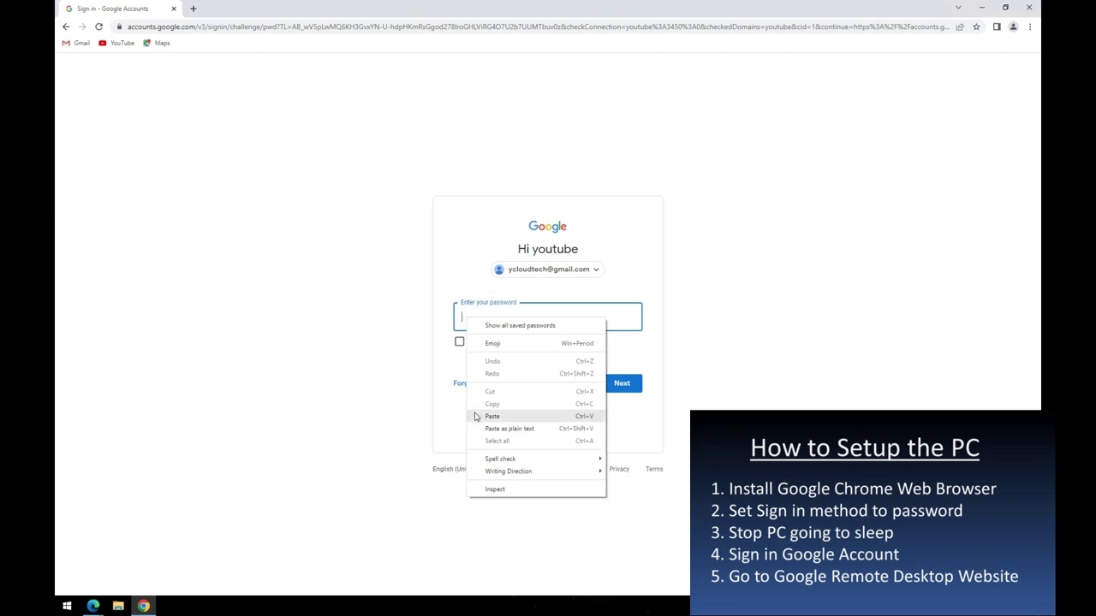
click(493, 416)
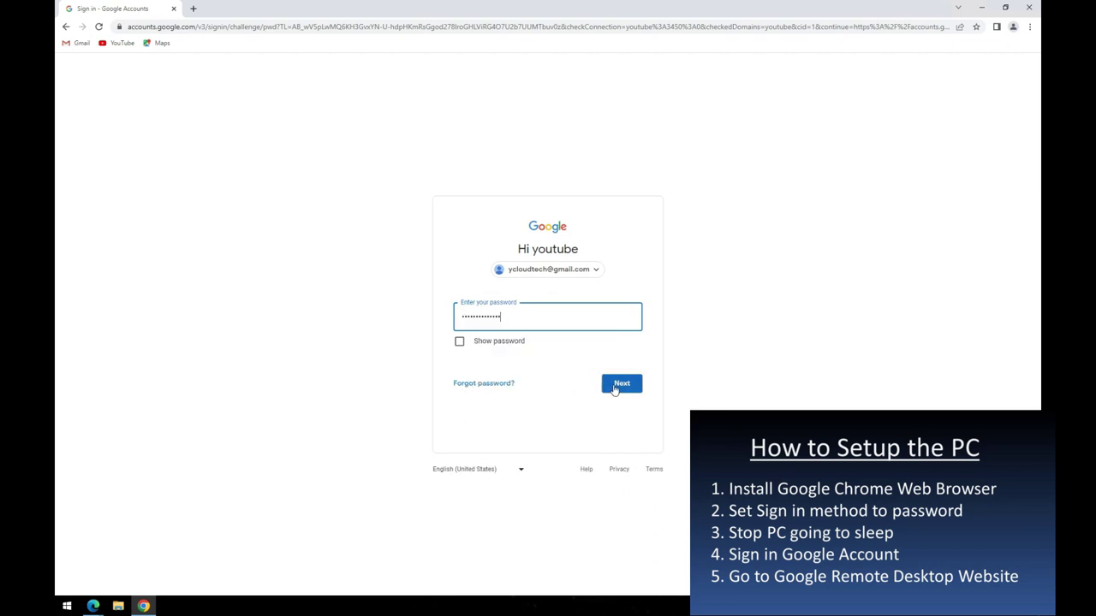
click(616, 386)
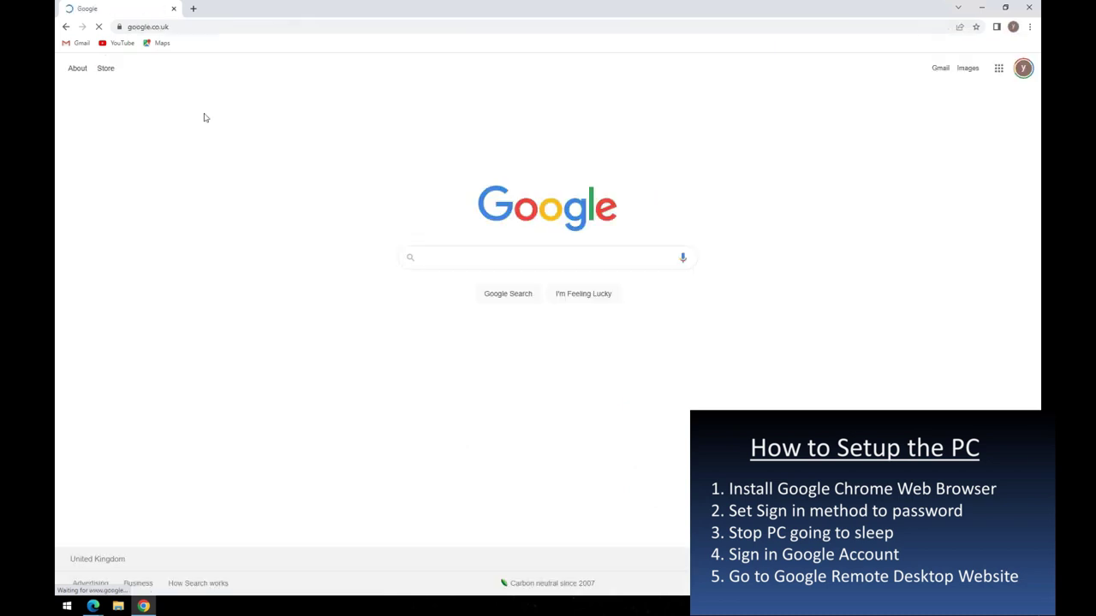
- Search 'google remote desktop', go to Access my computer, and start the Chrome Remote Desktop download
click(172, 29)
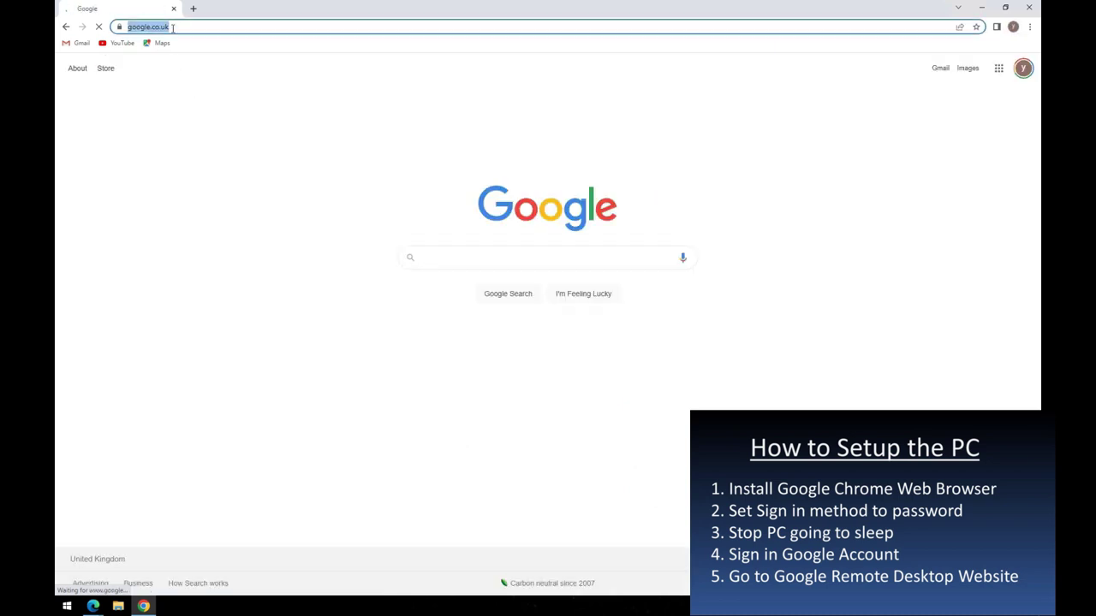
text(google re)
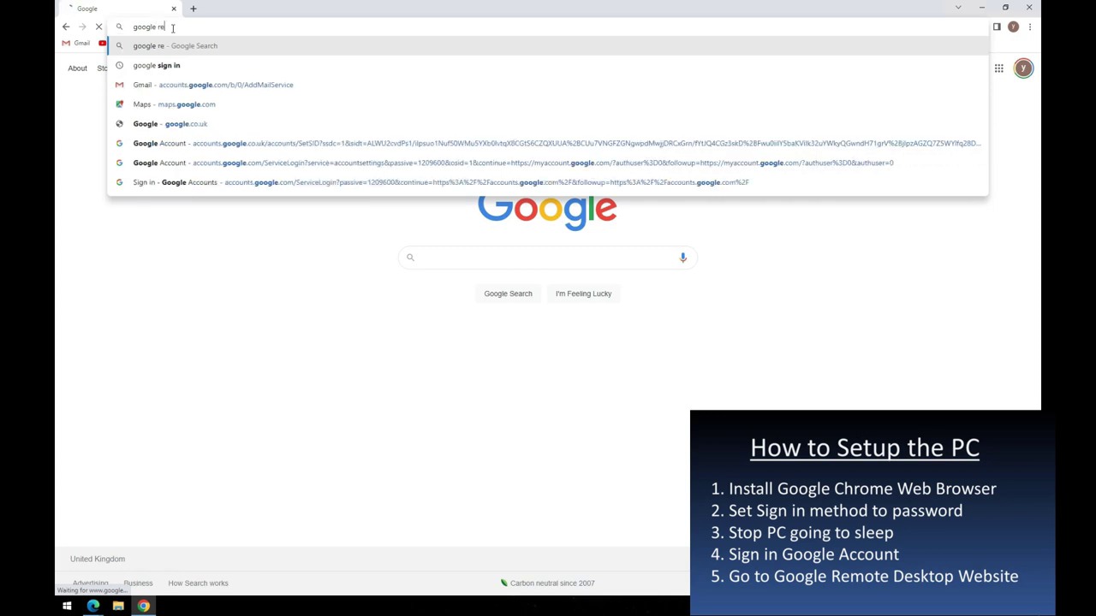
text(mote desktop)
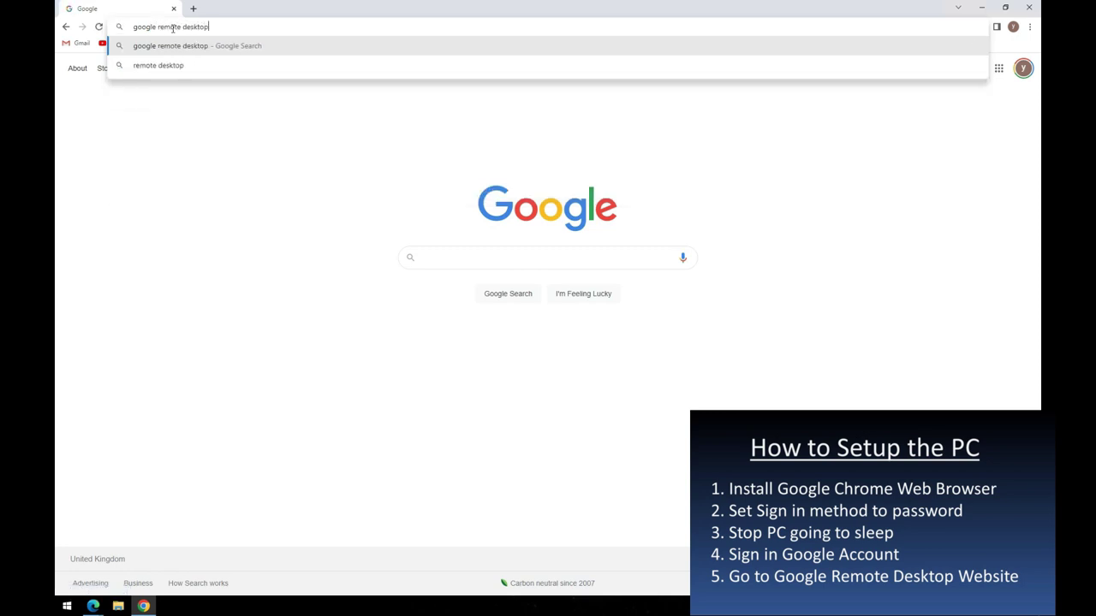
key(Return)
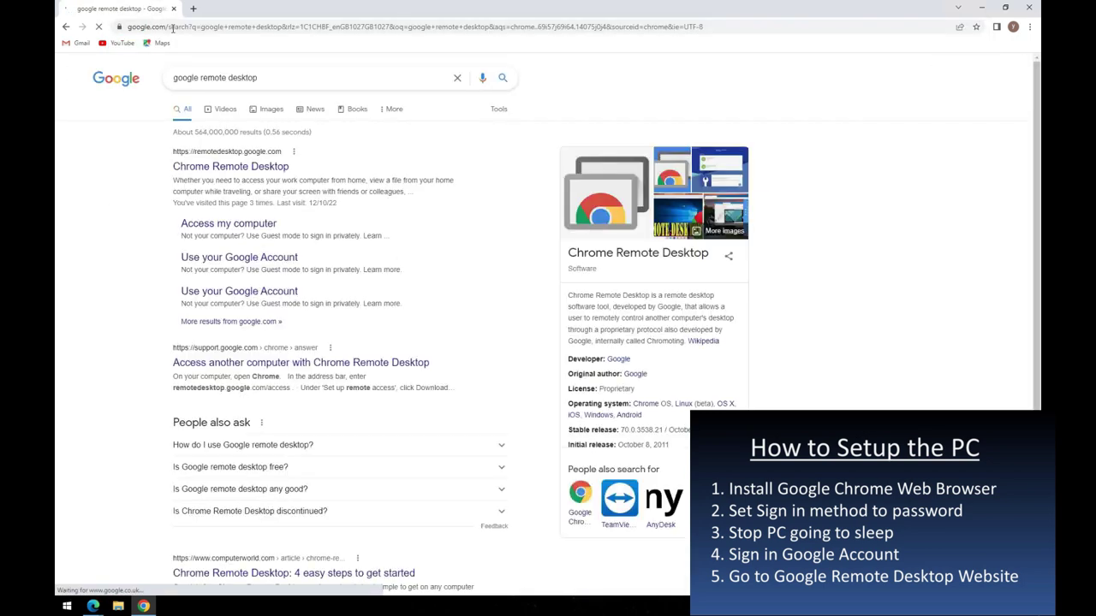
click(206, 168)
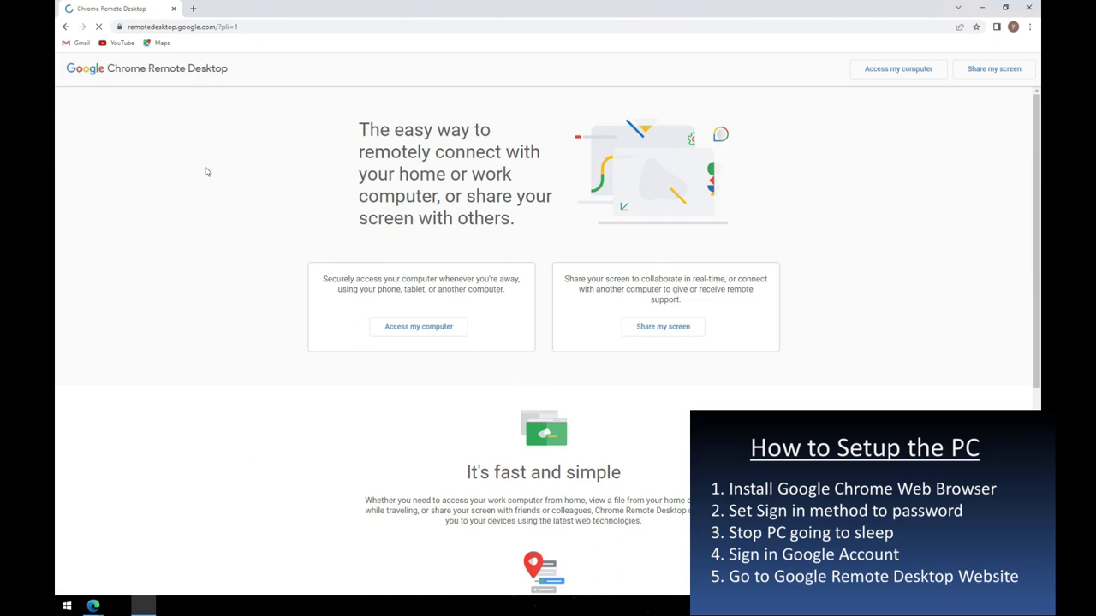
click(399, 328)
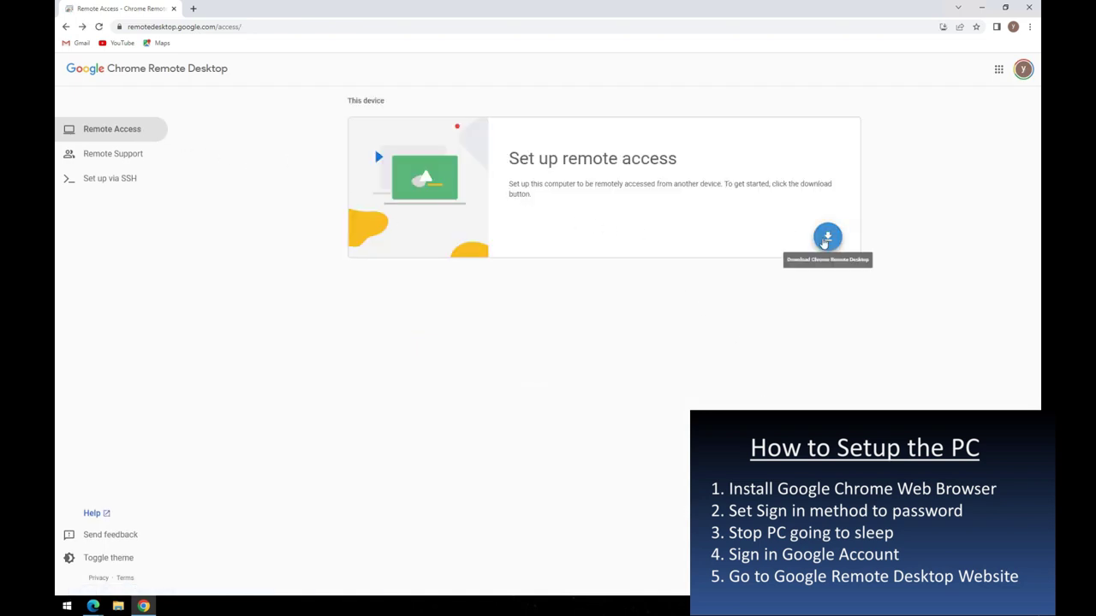
click(827, 238)
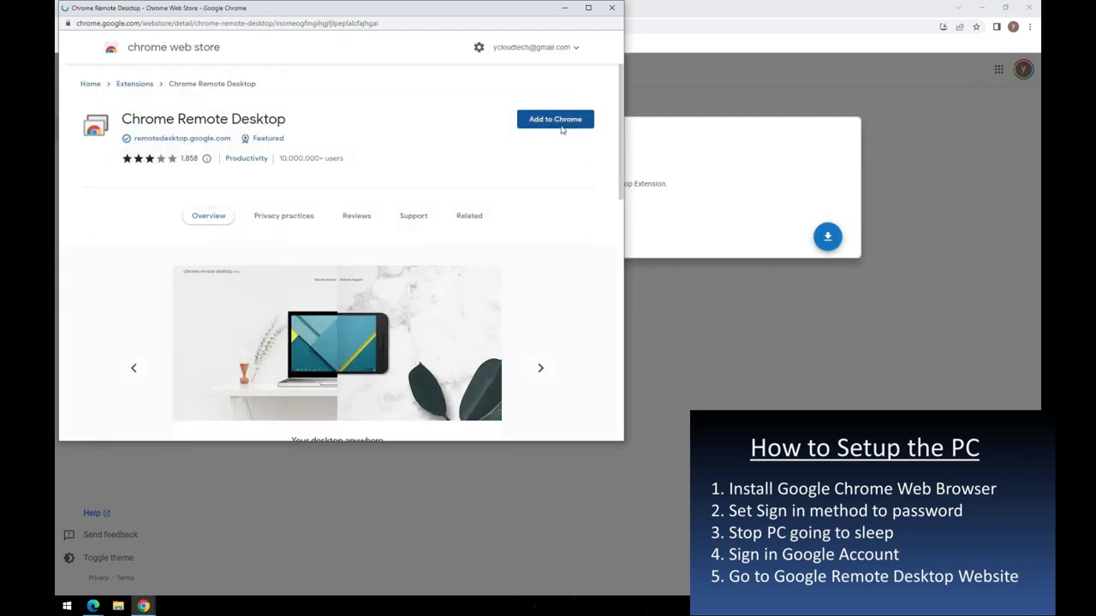
- Add the Chrome Remote Desktop extension to Chrome from the Web Store
click(563, 124)
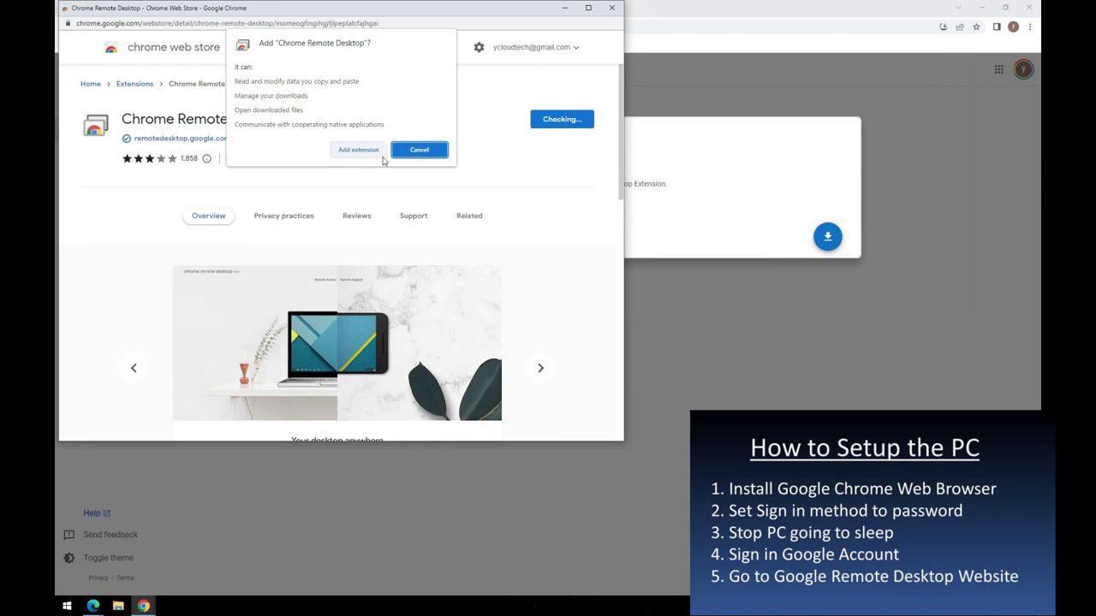
click(376, 152)
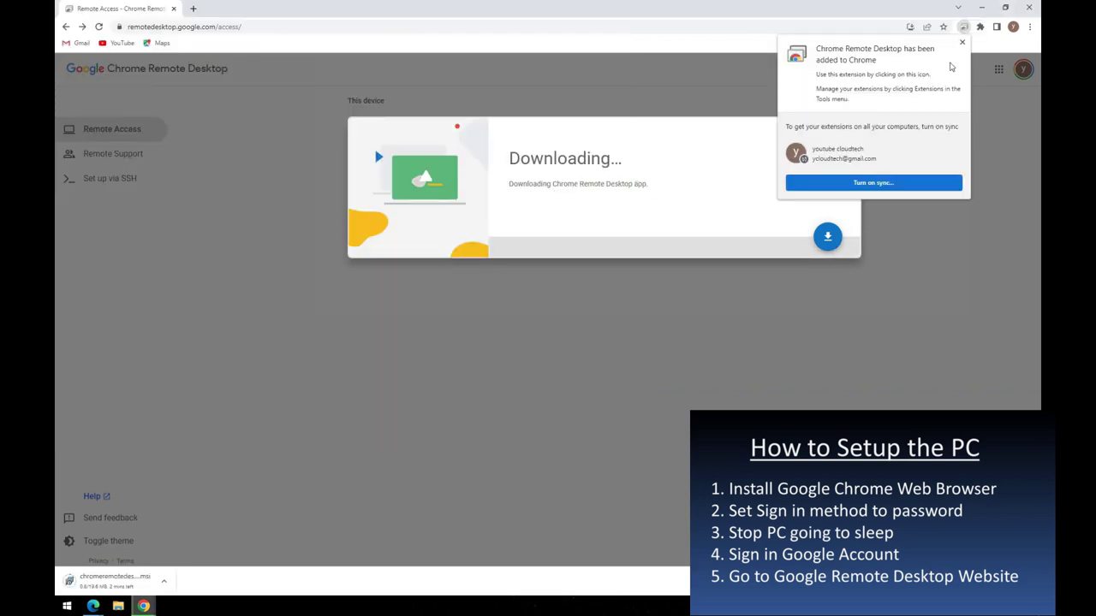
click(962, 43)
- Pin Chrome Remote Desktop to the toolbar and set the installer download to open when done
click(981, 28)
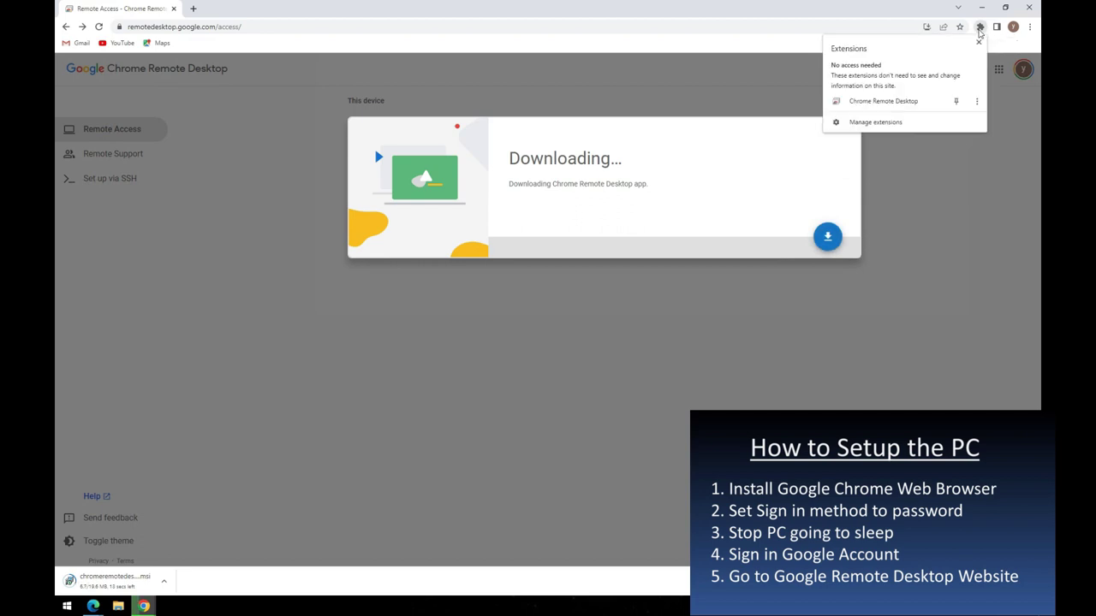
click(956, 101)
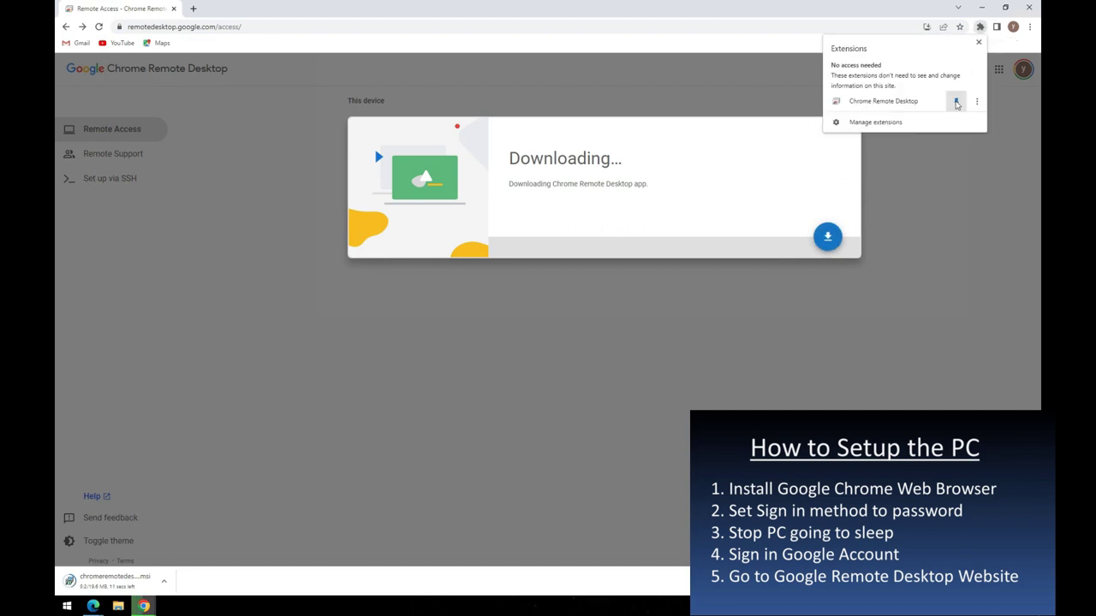
click(935, 220)
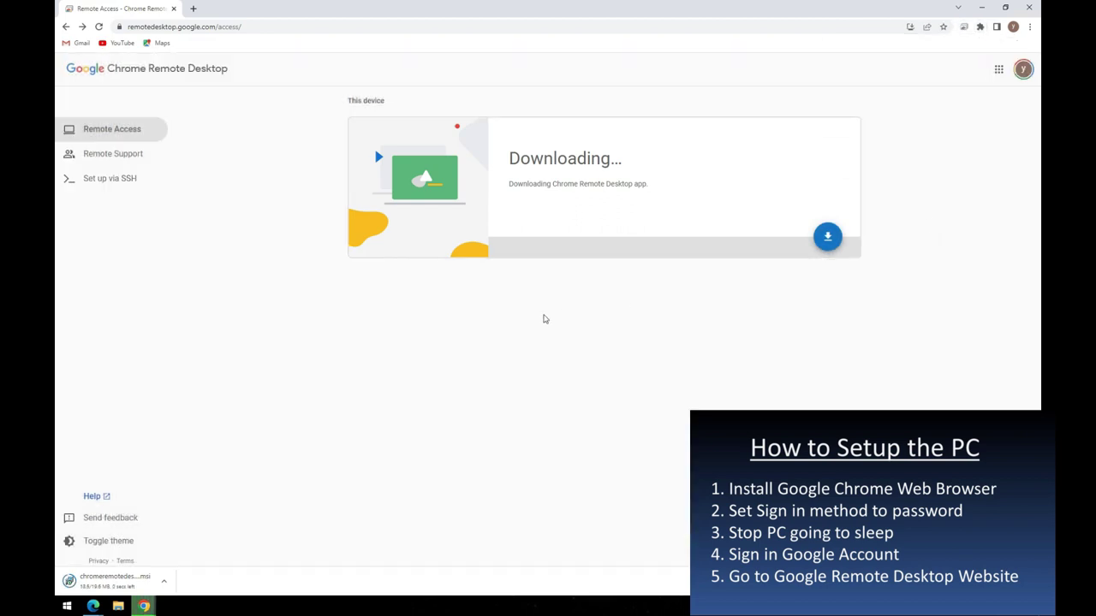
click(163, 583)
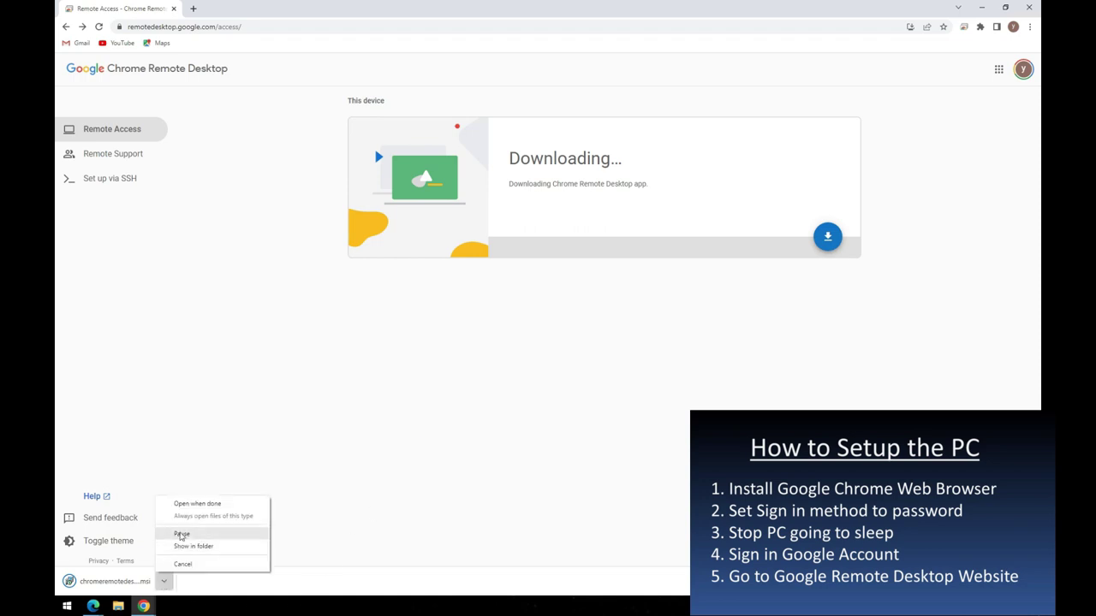
click(196, 503)
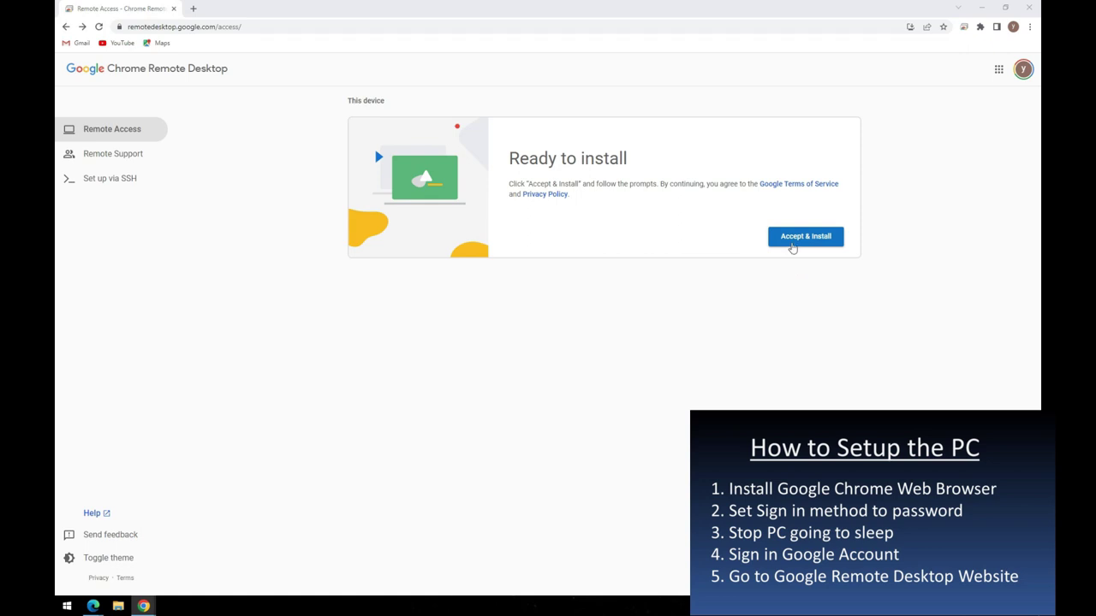
- Accept the terms and install the remote access host, approving the installer's permission prompts
click(792, 244)
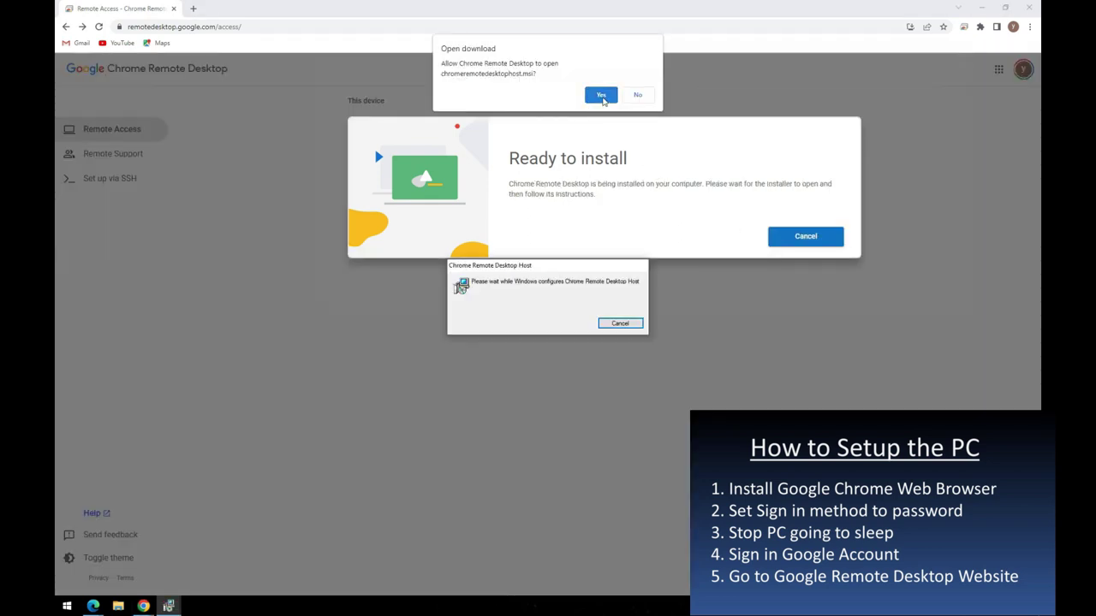
click(602, 95)
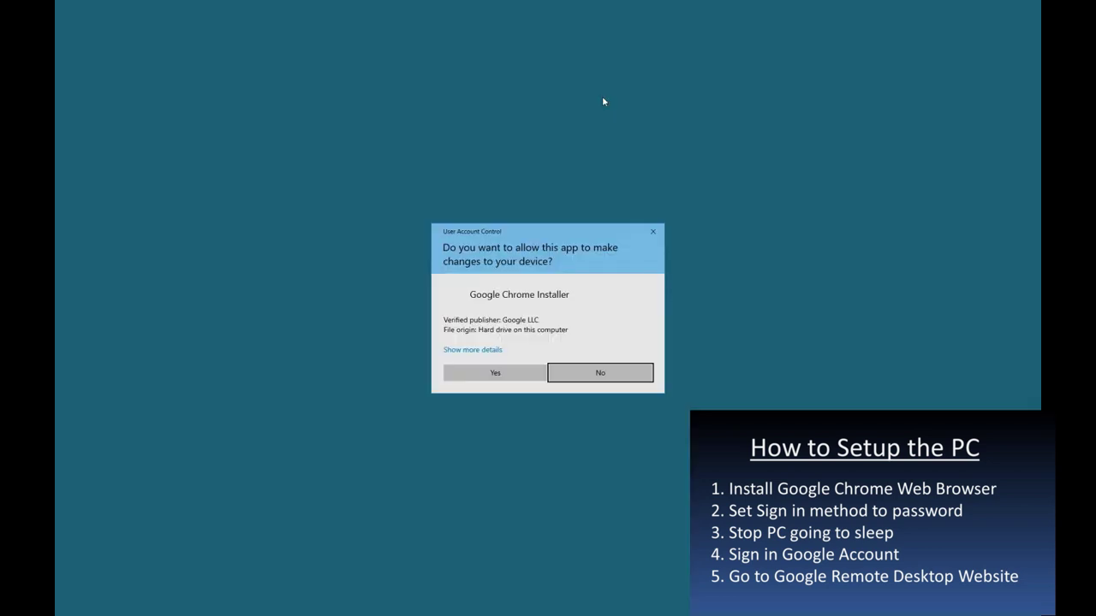
click(481, 377)
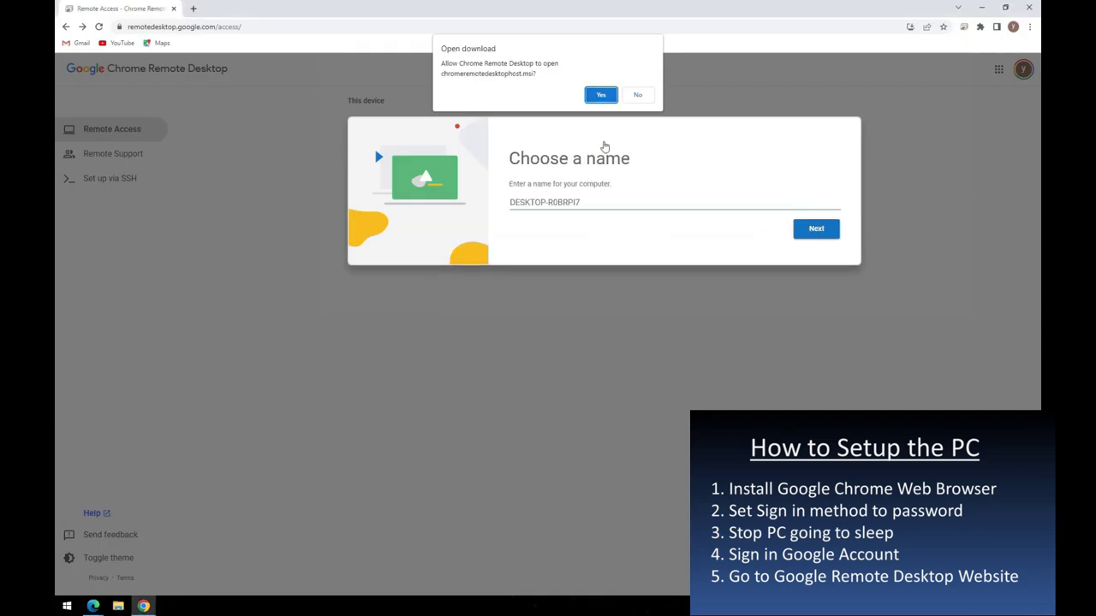
click(637, 95)
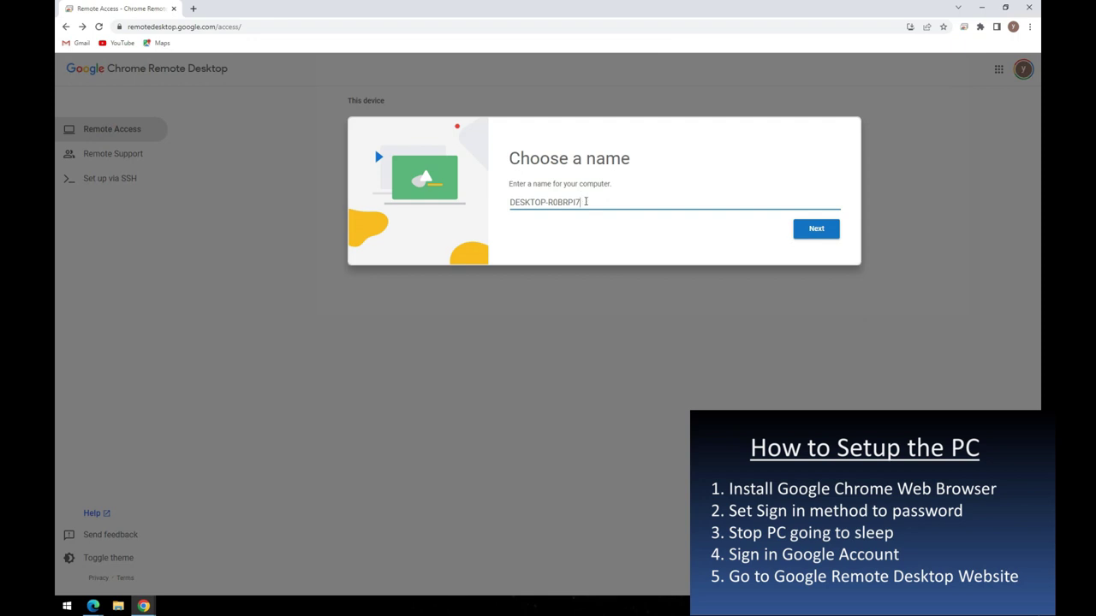
- Rename this computer to HOME-PC
drag(586, 202, 506, 202)
text(HOME-PC)
click(800, 231)
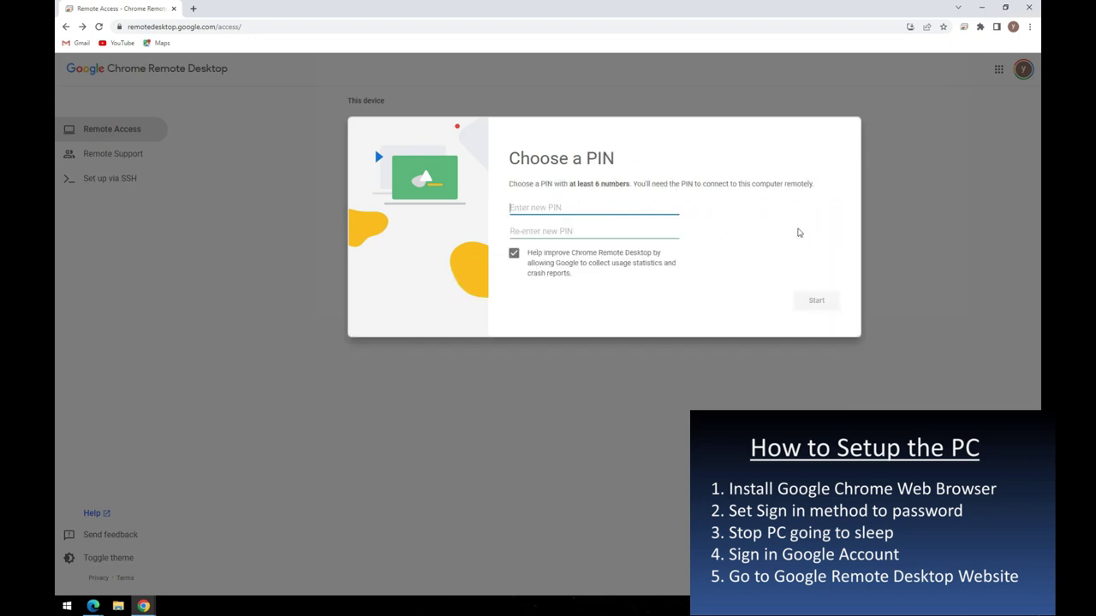
- Enter and confirm a PIN to start remote access, allowing the remoting host's changes
click(624, 207)
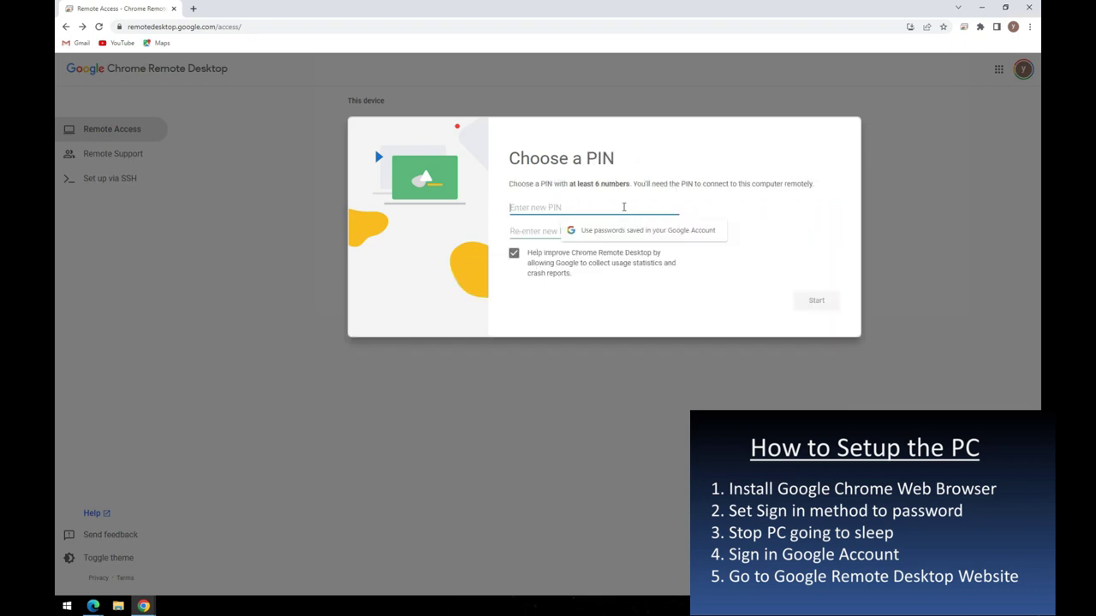
text(1)
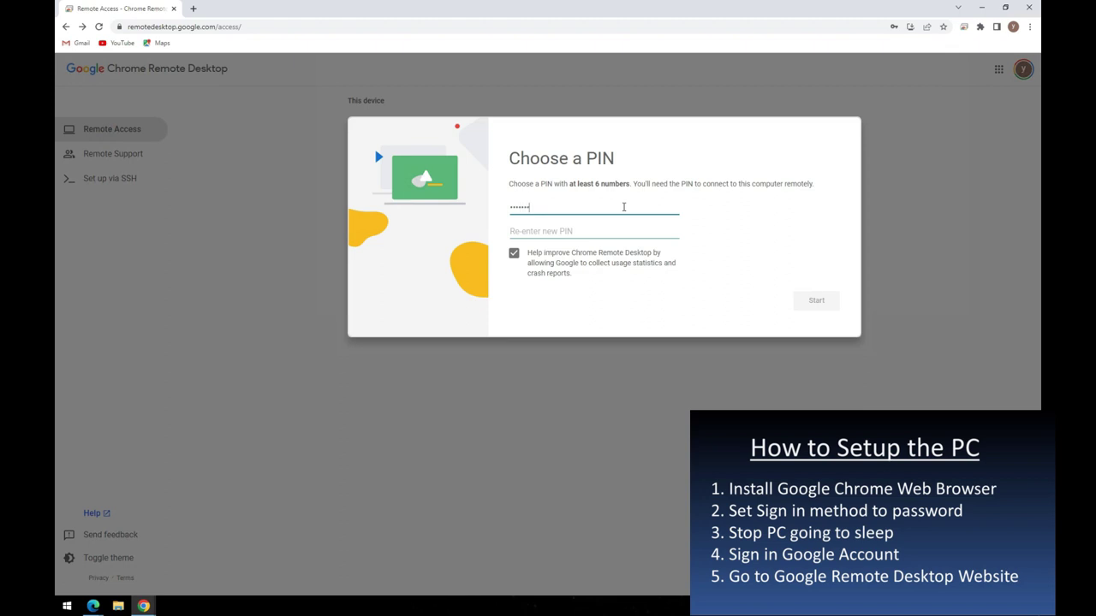
click(552, 228)
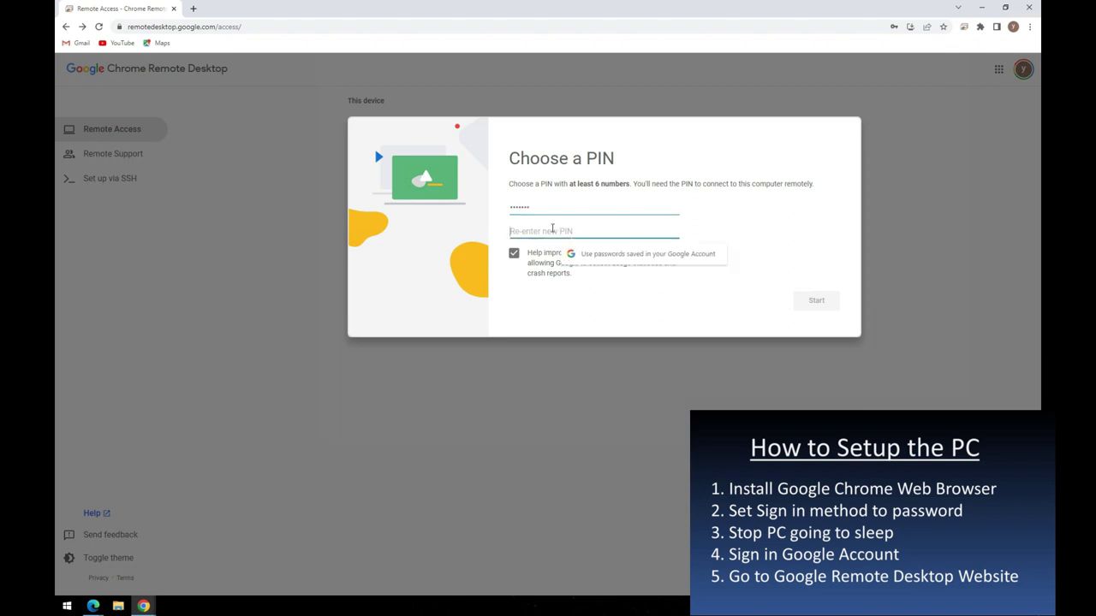
text(1)
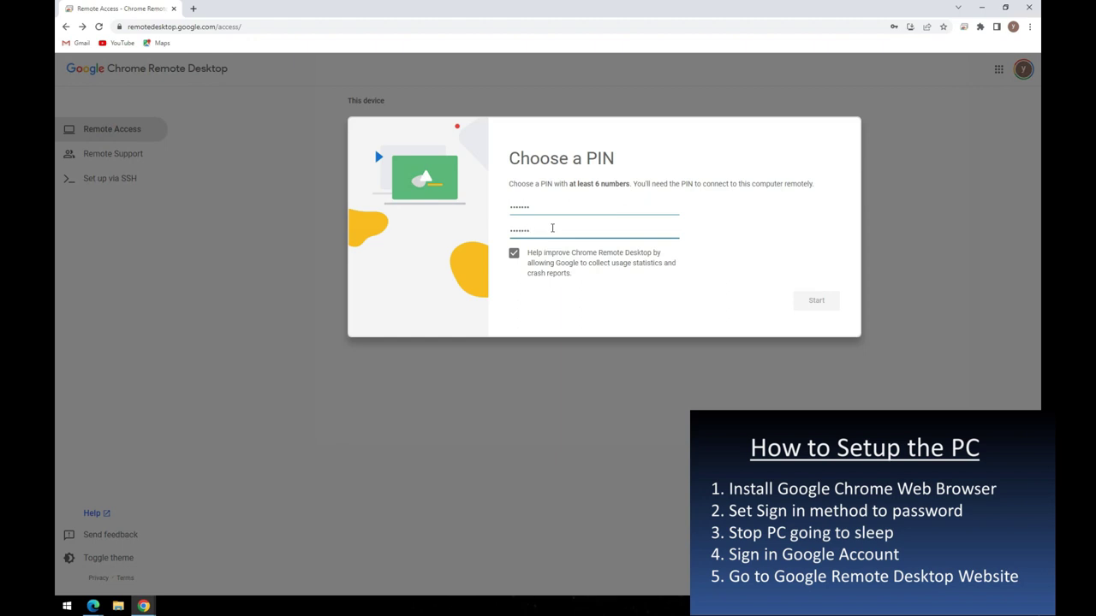
key(Return)
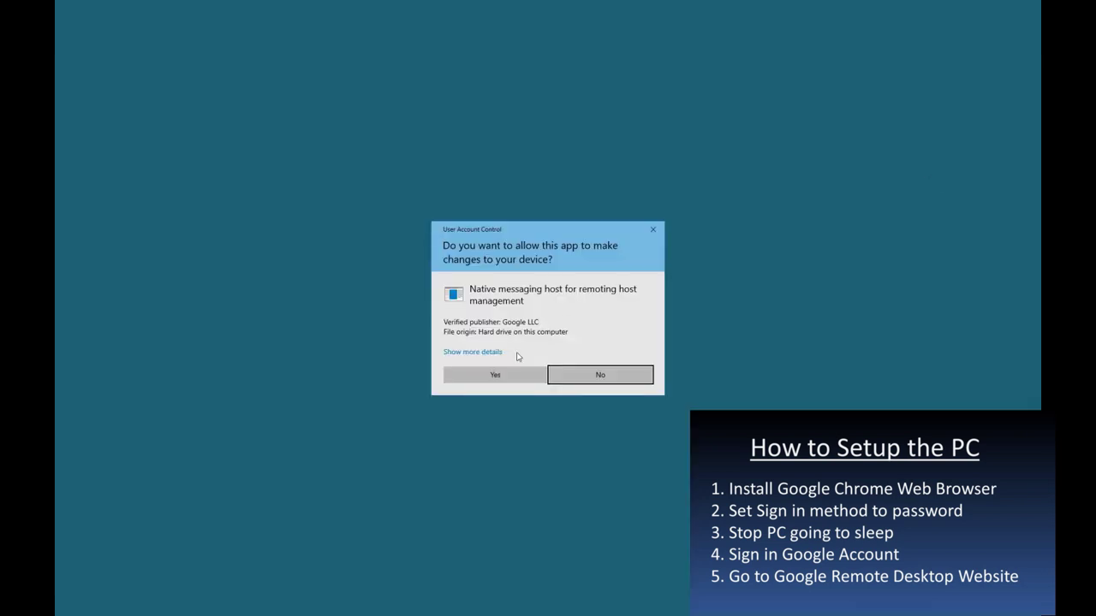
click(519, 377)
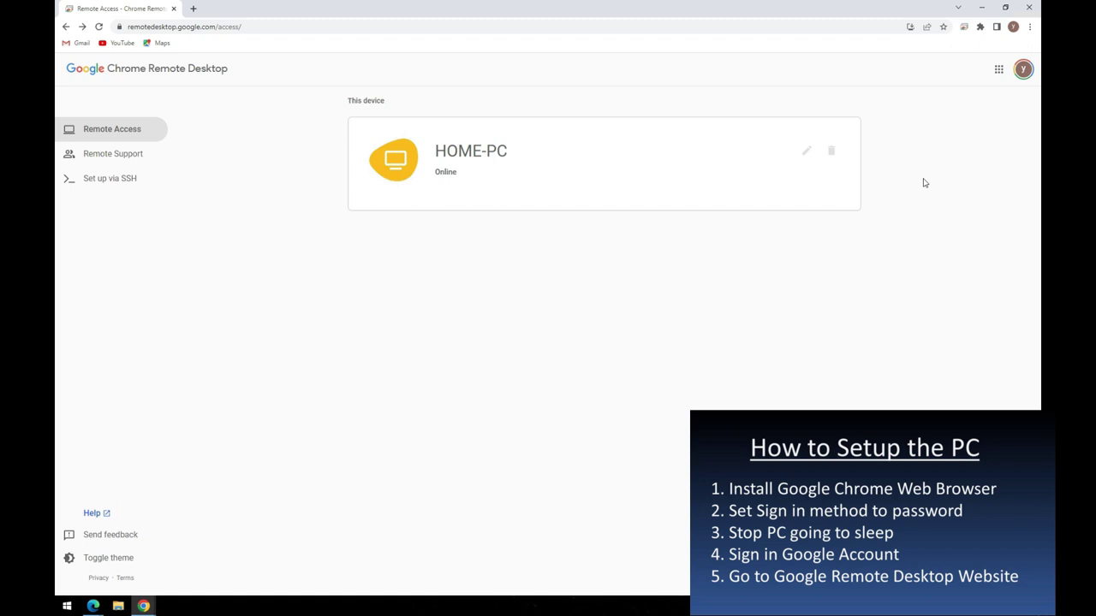
- Close the main Chrome window and the Chrome Web Store window
click(1028, 7)
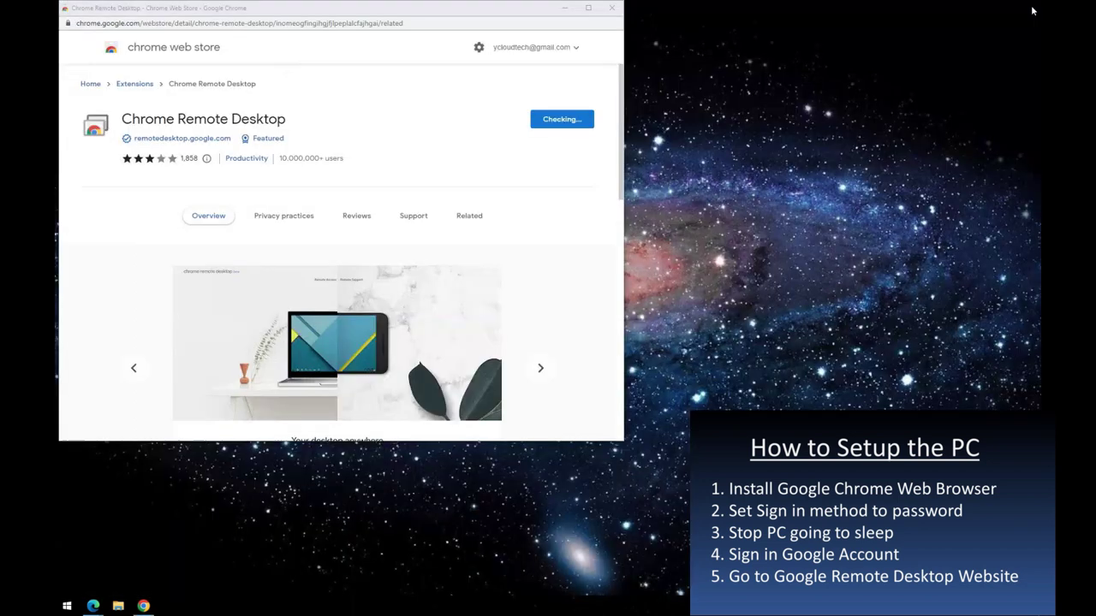
click(606, 13)
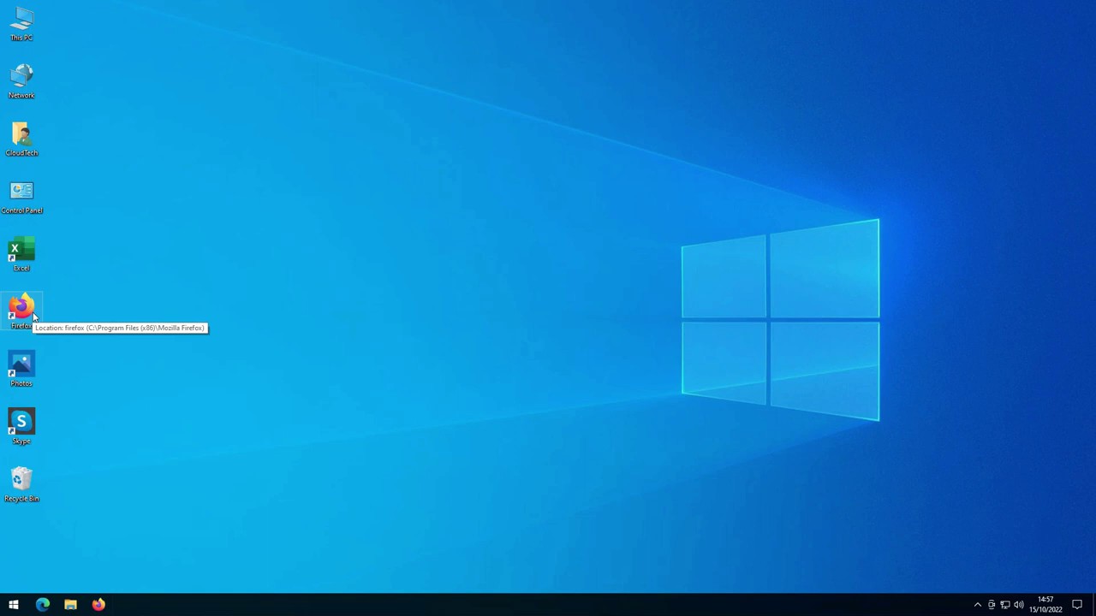
- Launch Firefox and open the Chrome Remote Desktop sign-in page through a 'chrome remote desktop acess' search
double_click(33, 316)
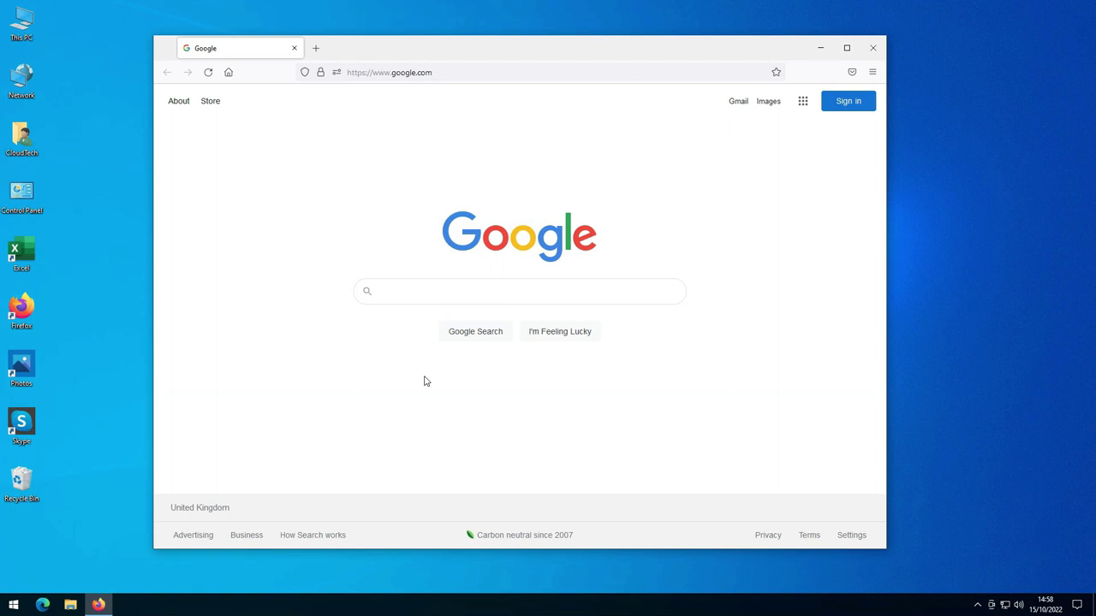
text(chrome rem)
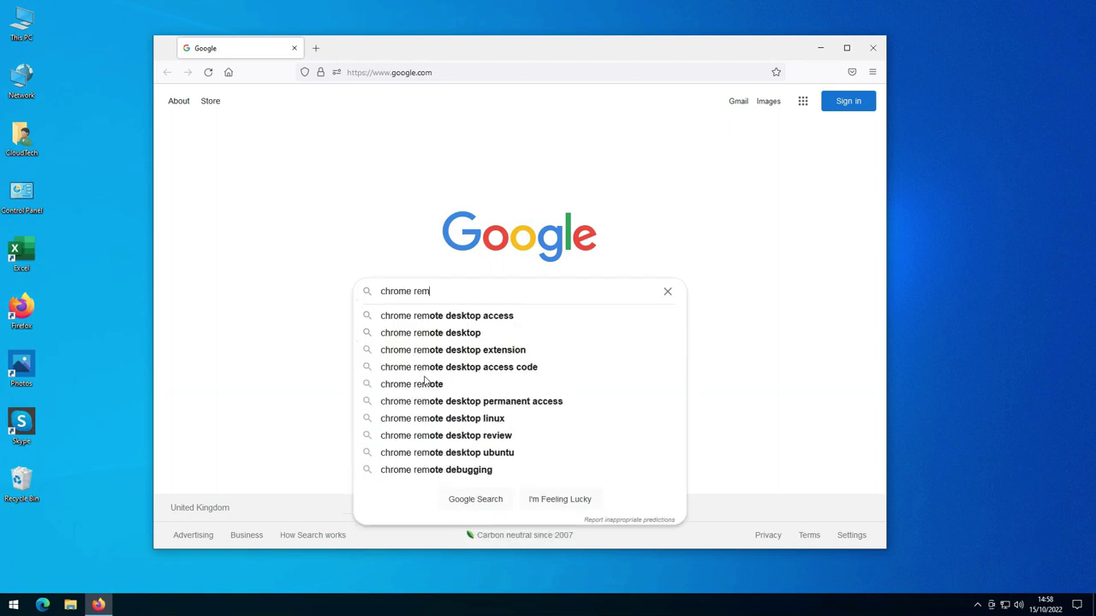
text(ote deskt)
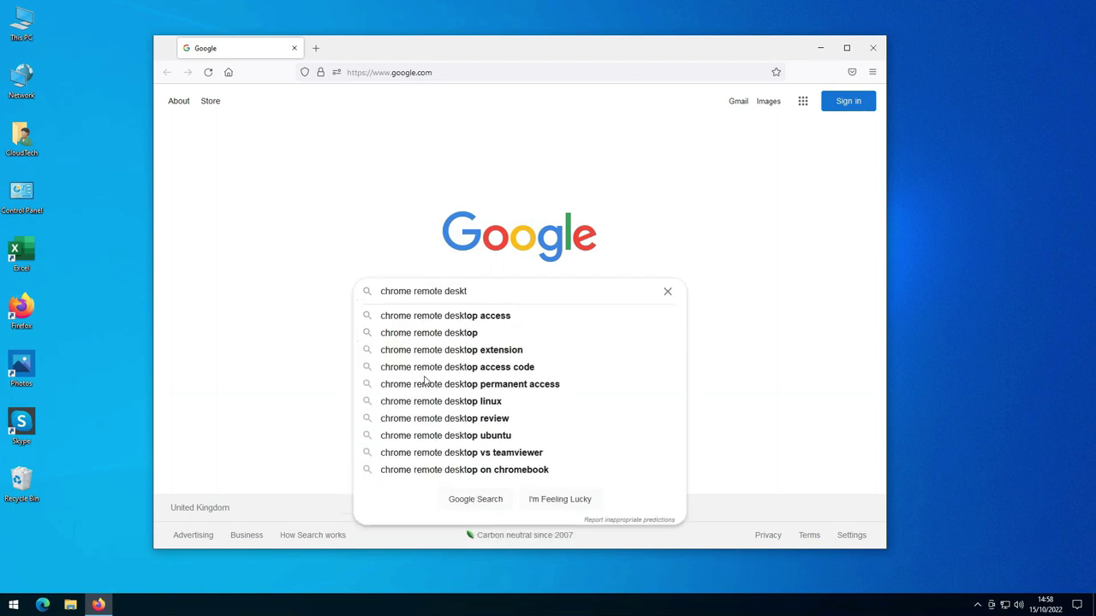
text(op acess)
key(Return)
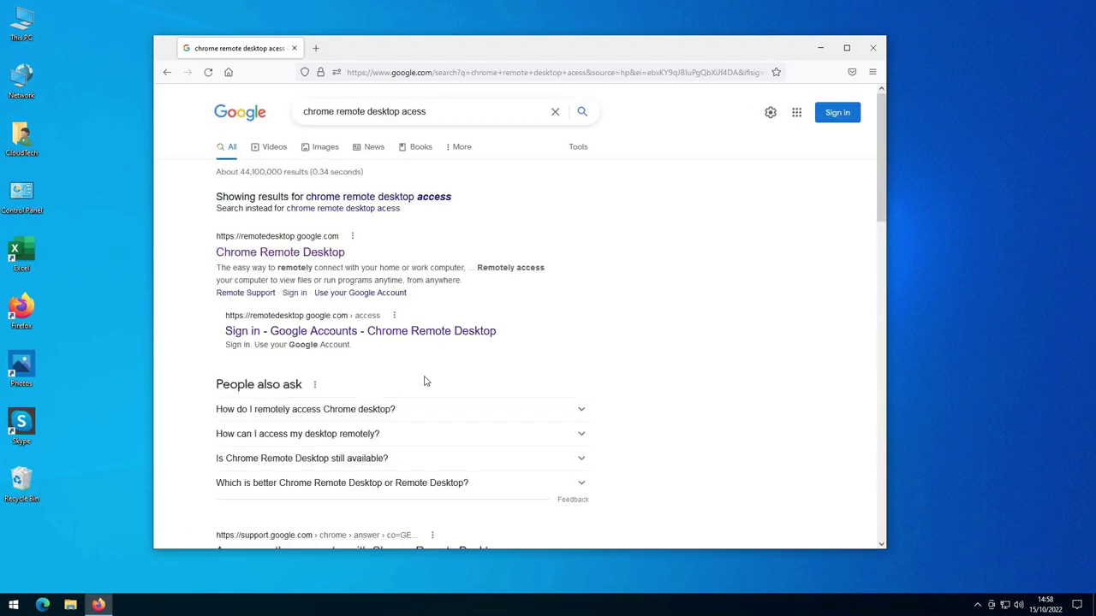
click(417, 337)
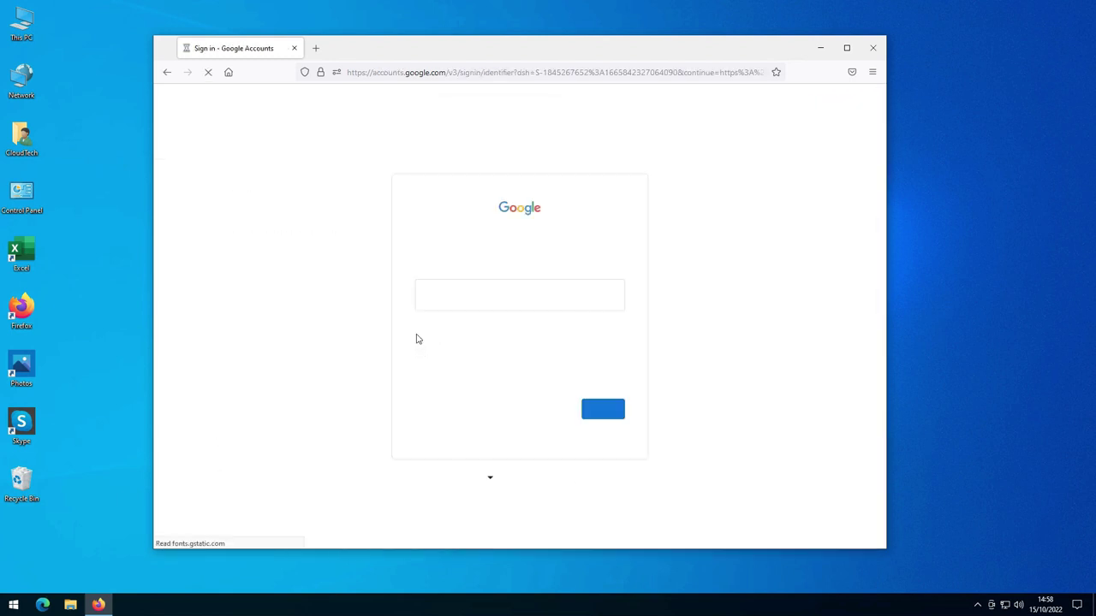
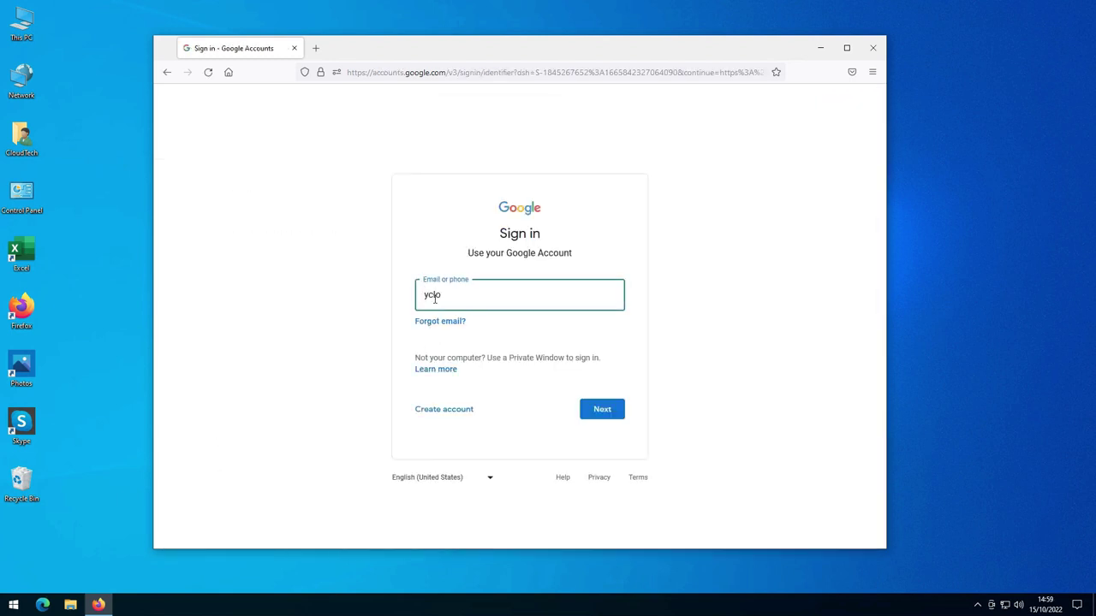
- Sign in with the account e-mail address and the pasted account password
key(Return)
right_click(430, 309)
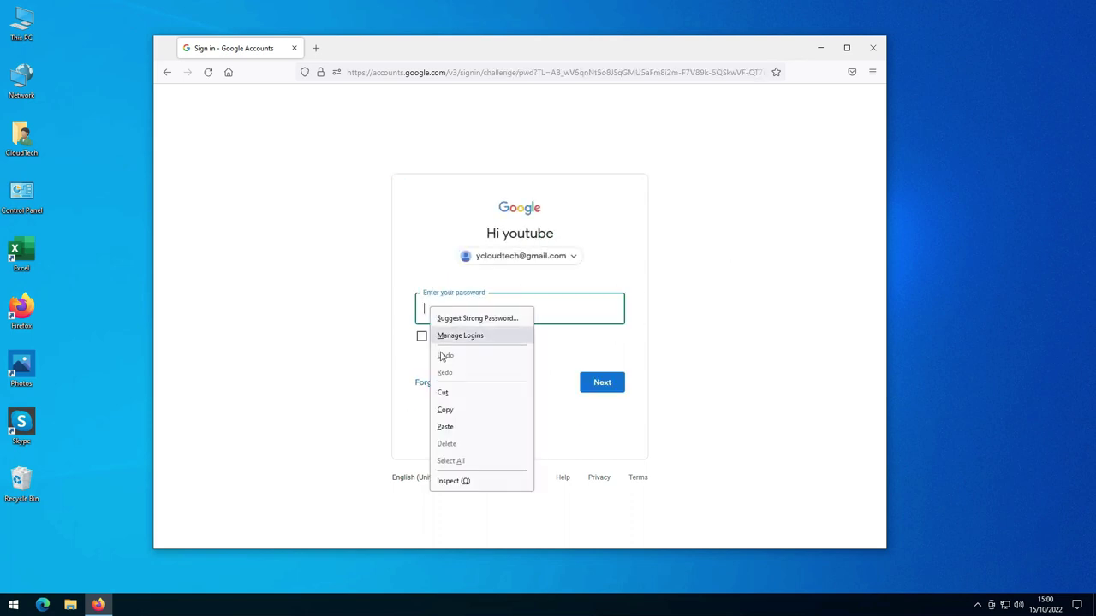
click(445, 426)
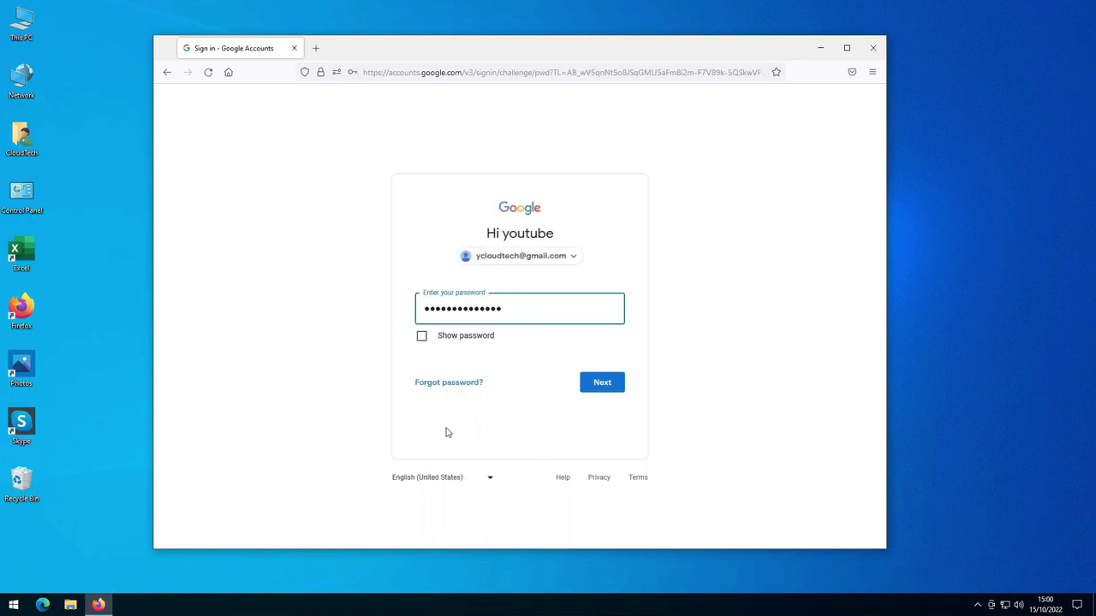
click(602, 382)
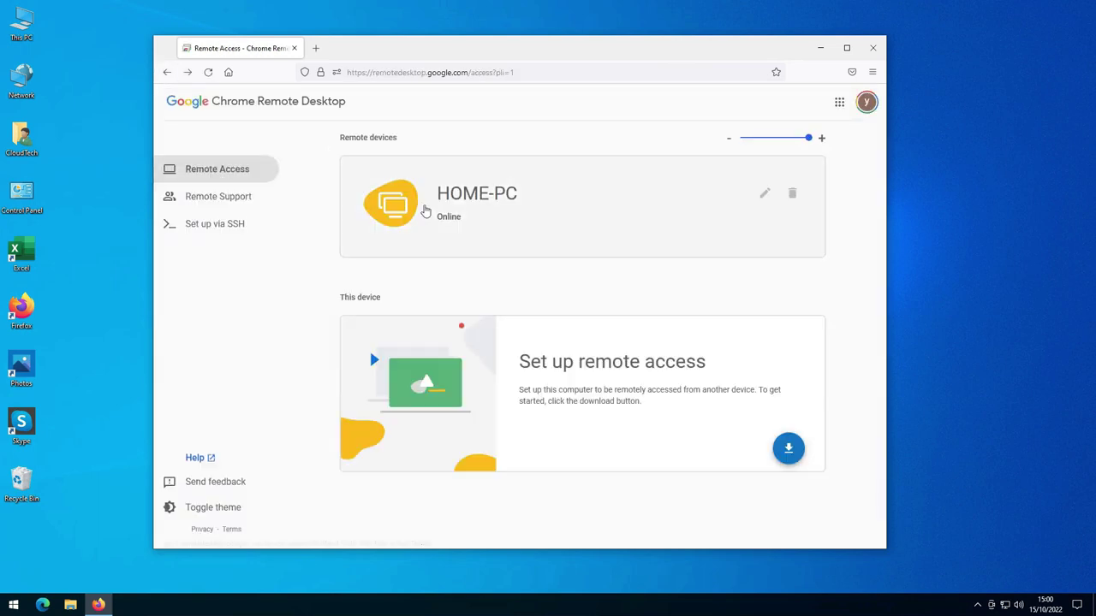
- Connect to HOME-PC by entering its PIN
click(401, 206)
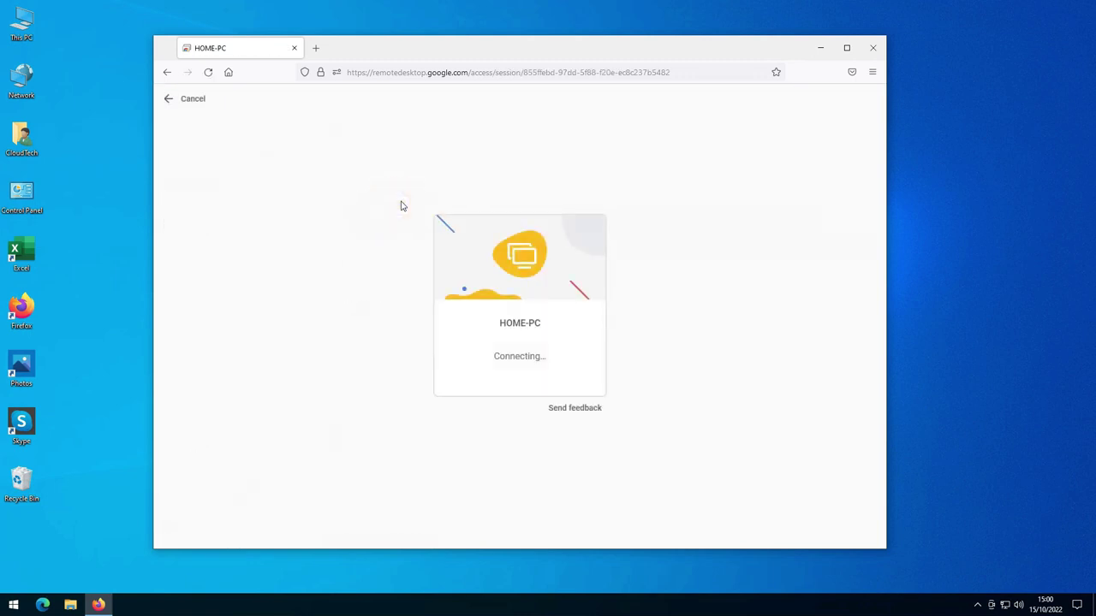
text(****)
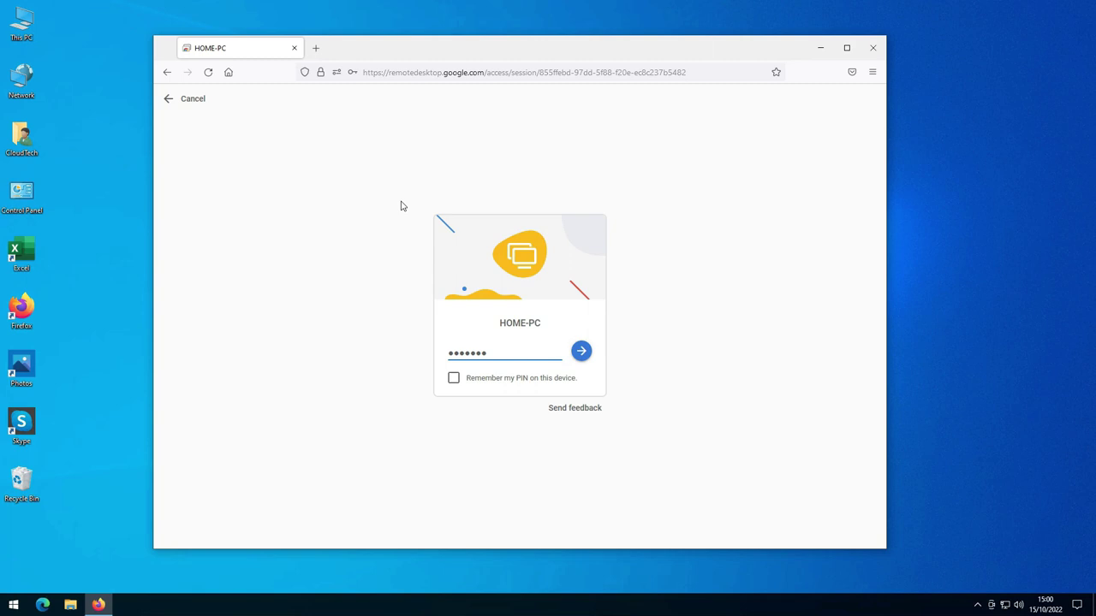
key(Return)
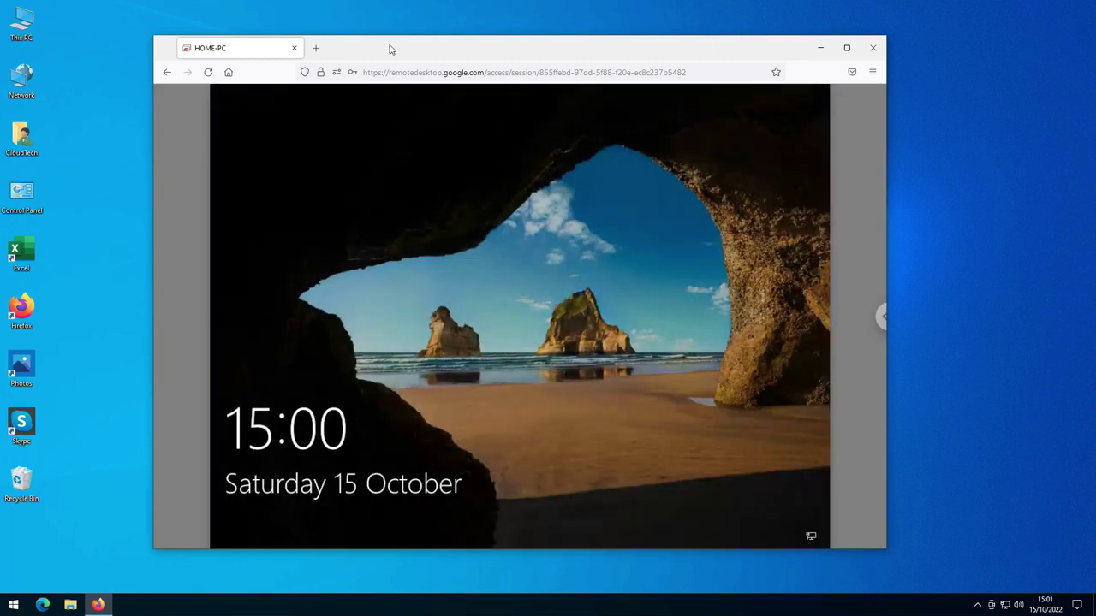
- Unlock HOME-PC's lock screen and sign in with the Windows password
drag(413, 60, 404, 38)
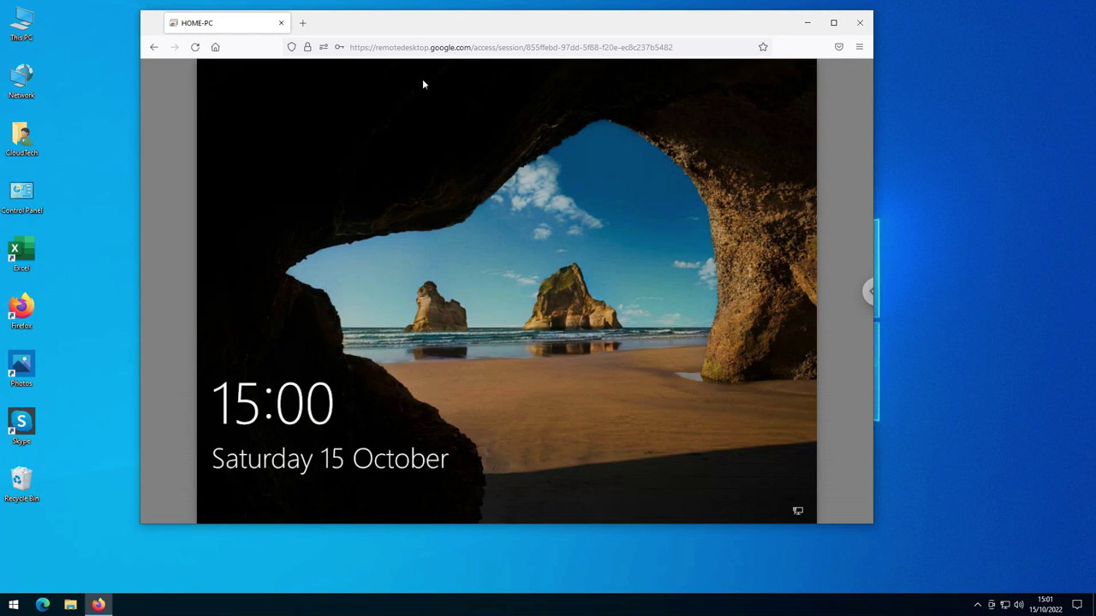
click(442, 143)
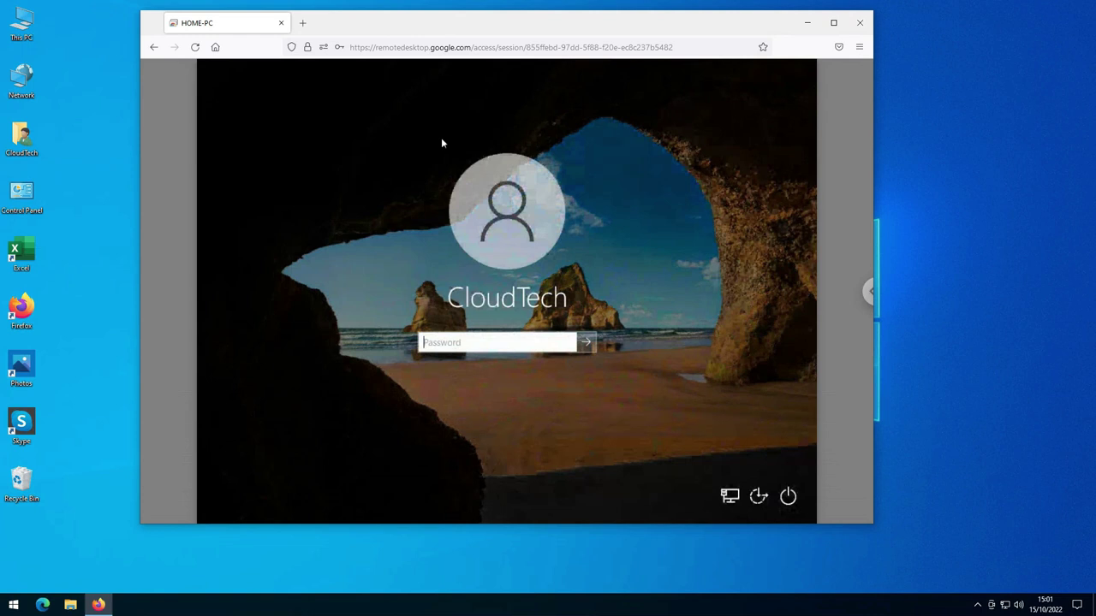
text(**********)
key(Return)
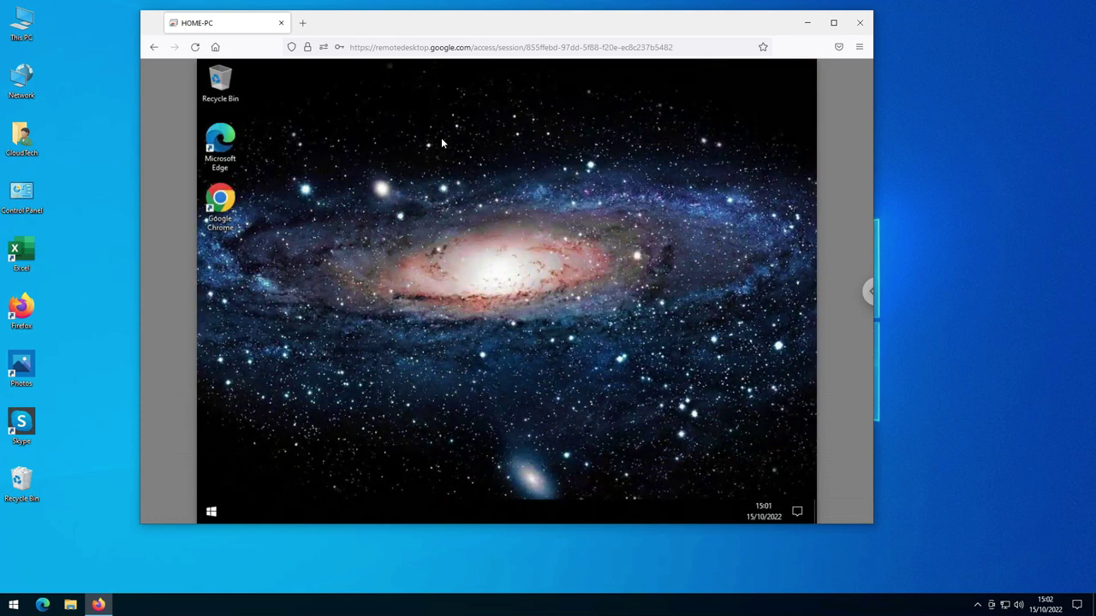
- Turn on Resize to fit in the remote session options
click(870, 298)
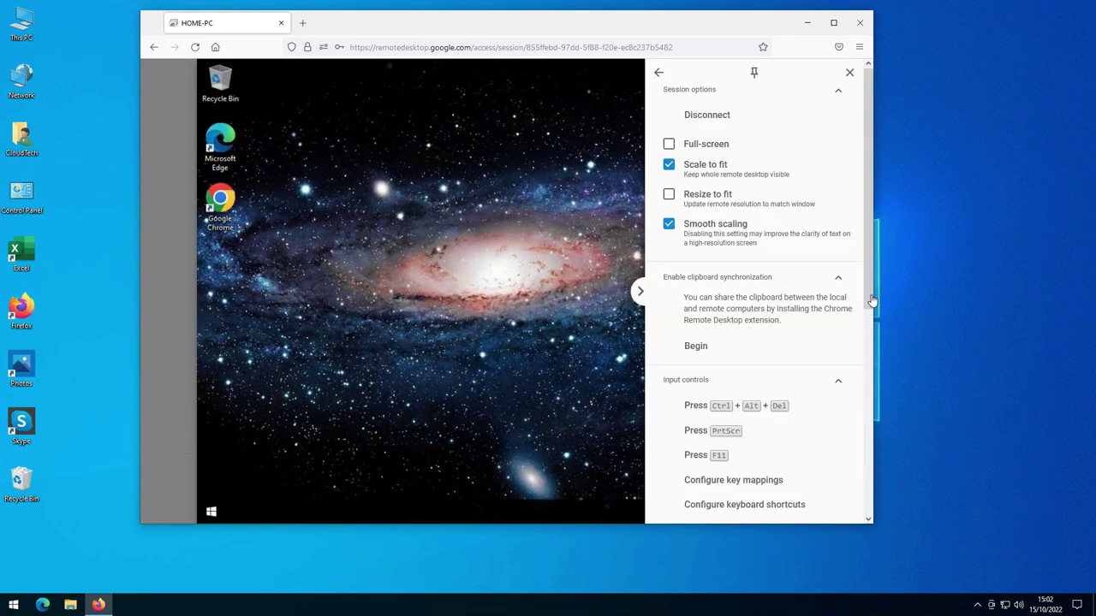
click(672, 197)
click(672, 198)
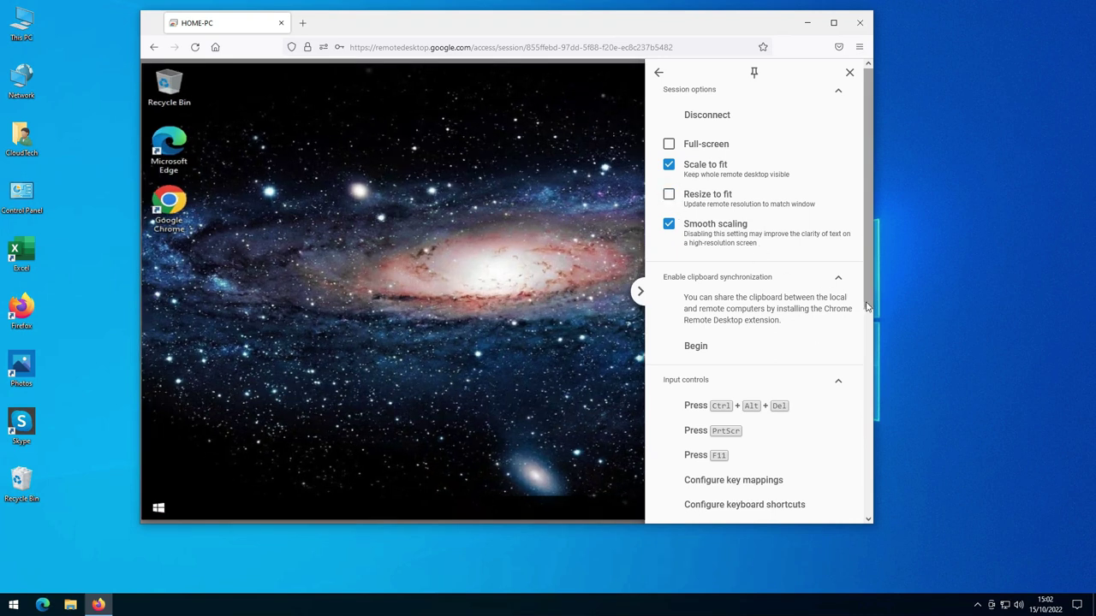
click(670, 198)
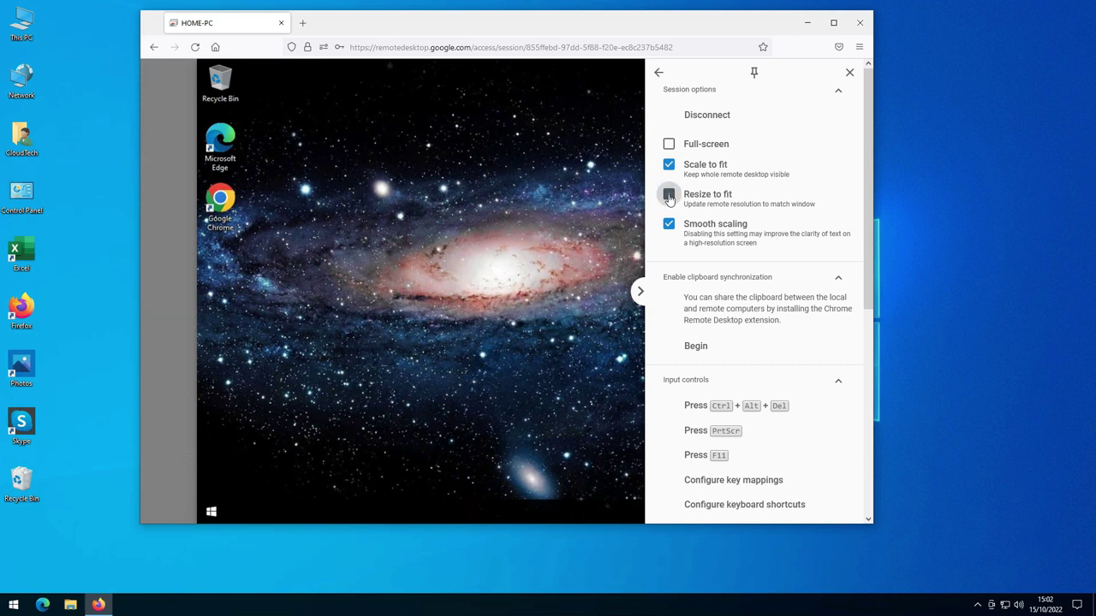
click(585, 184)
- Toggle full screen on and off with F11, then reopen the session options panel
key(F11)
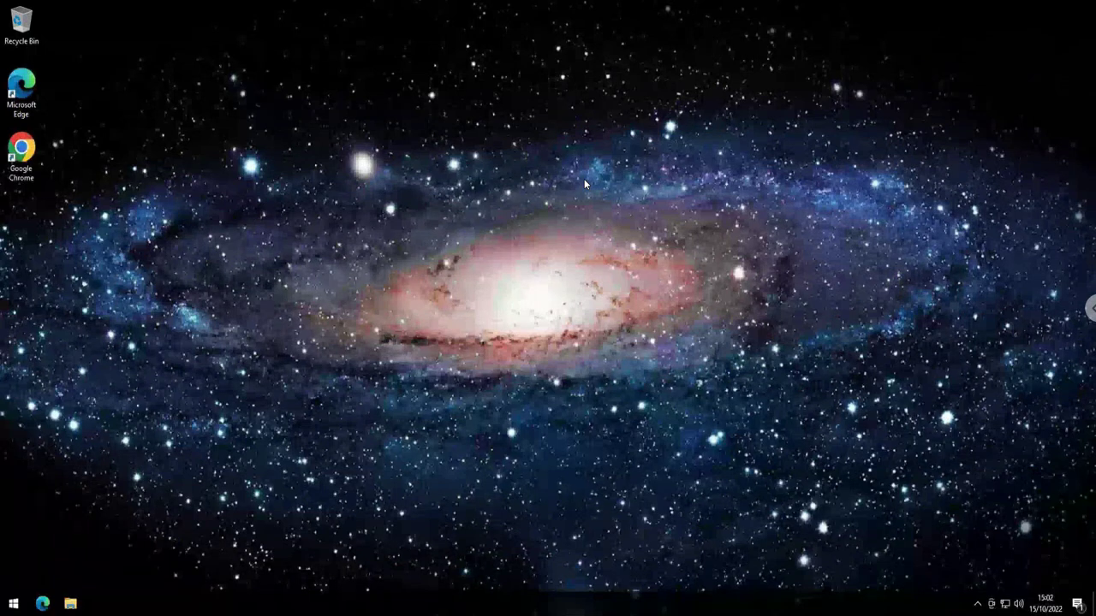
key(F11)
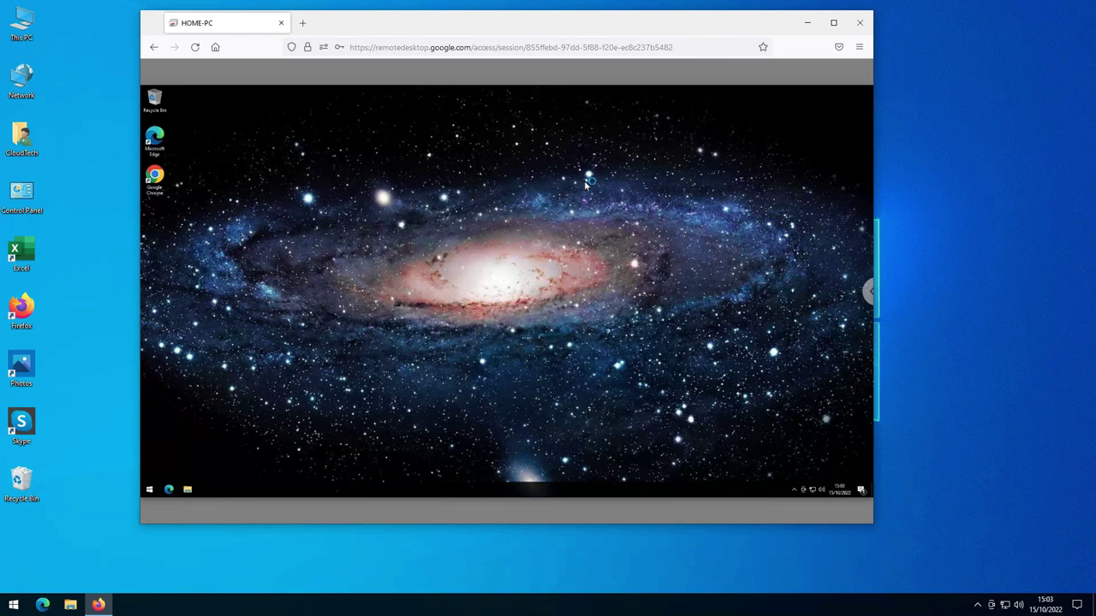
click(871, 294)
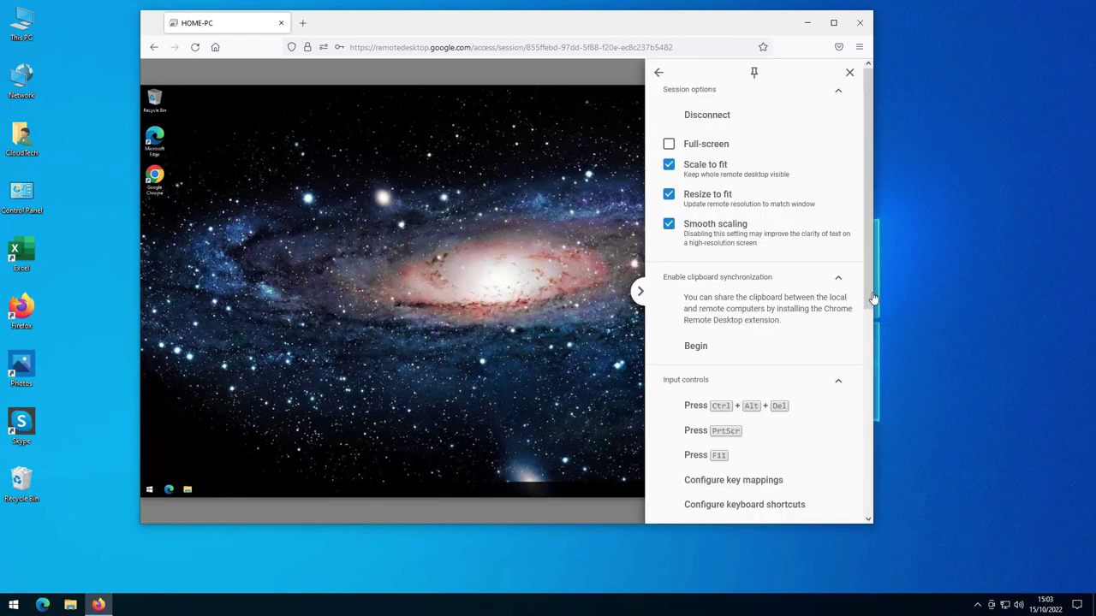
drag(870, 268, 872, 444)
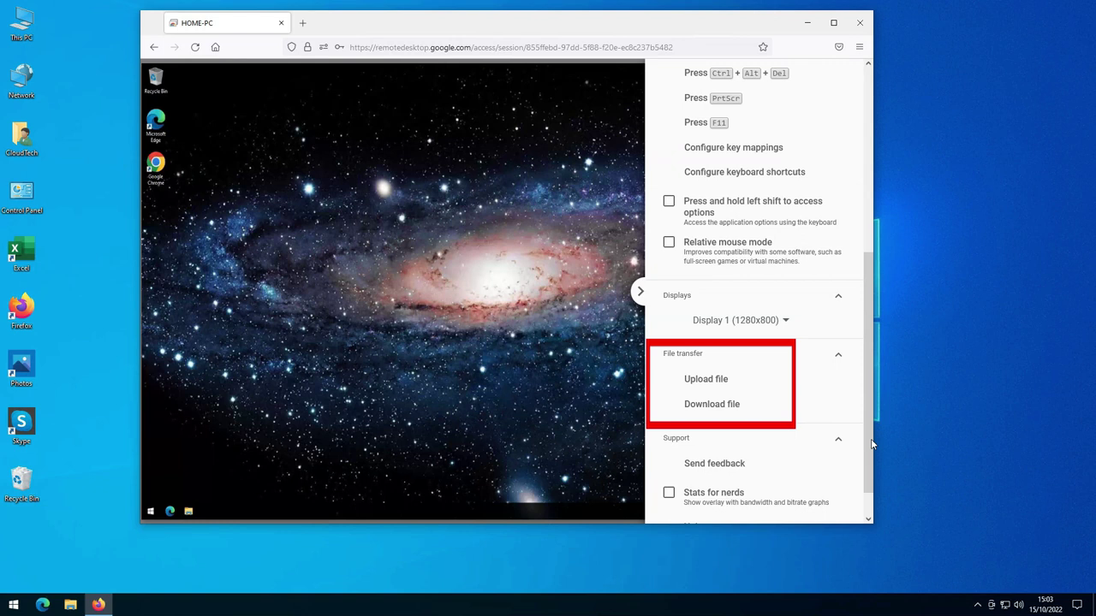
- Download wp9085022-windows-old-wallpapers.jpg from HOME-PC's SFB folder, open it locally to check, then close it
click(734, 407)
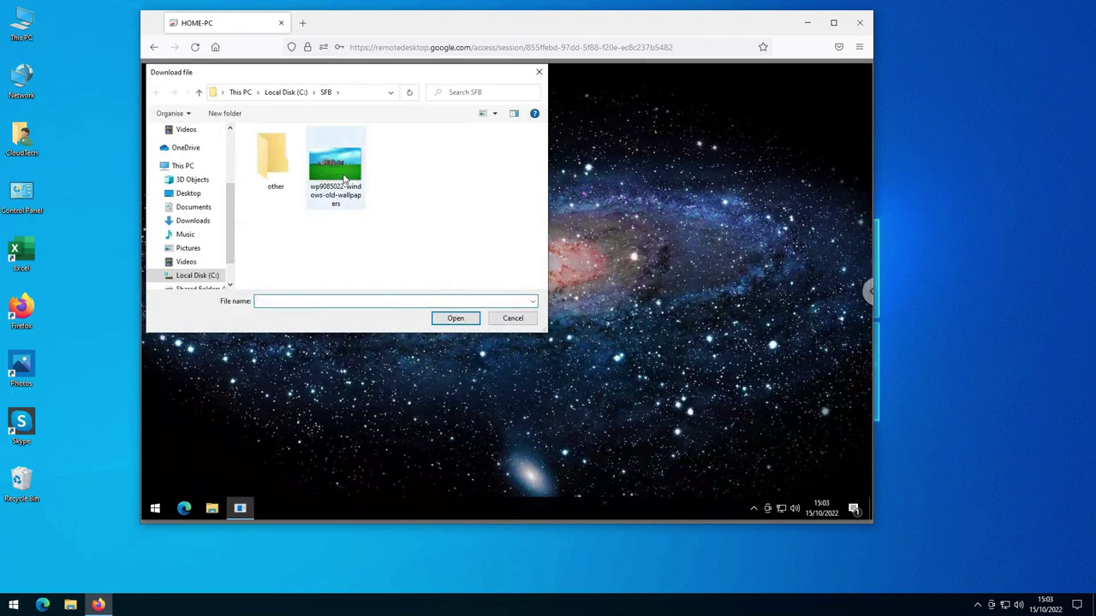
double_click(343, 178)
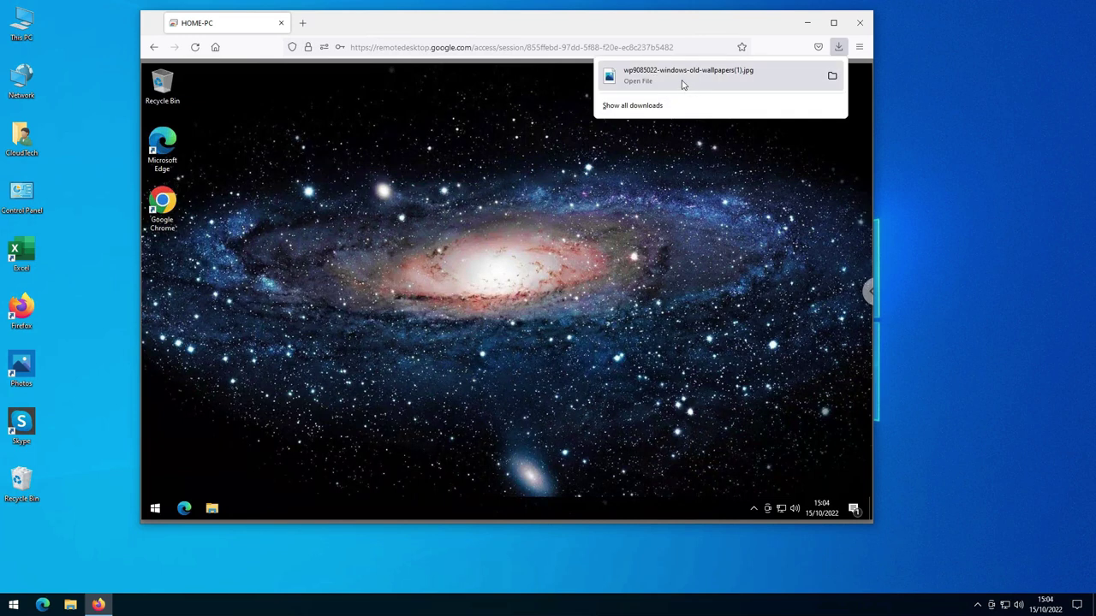
click(636, 83)
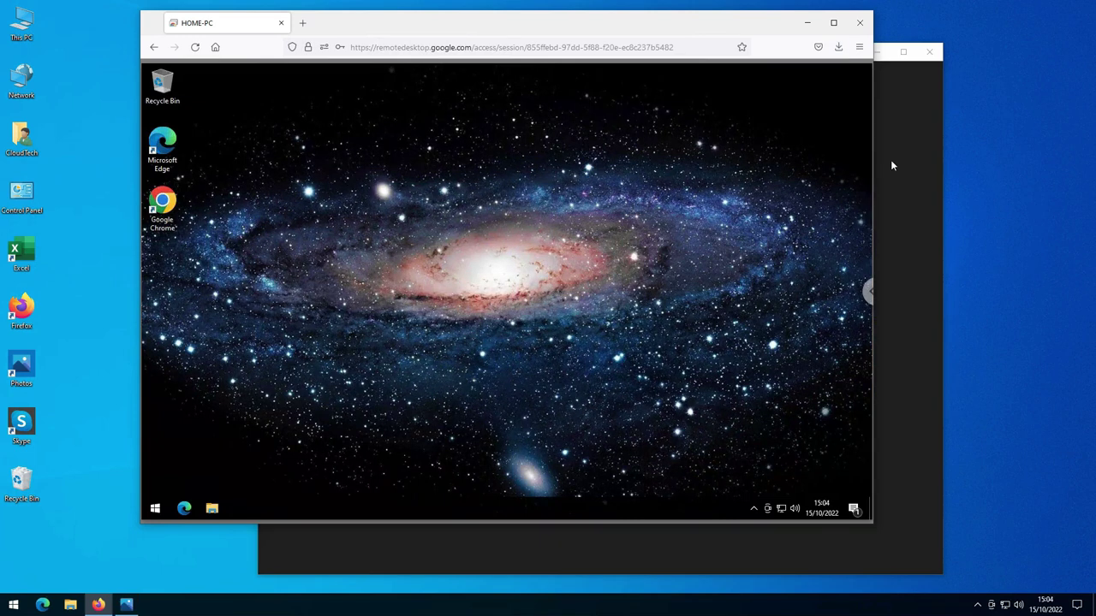
click(892, 165)
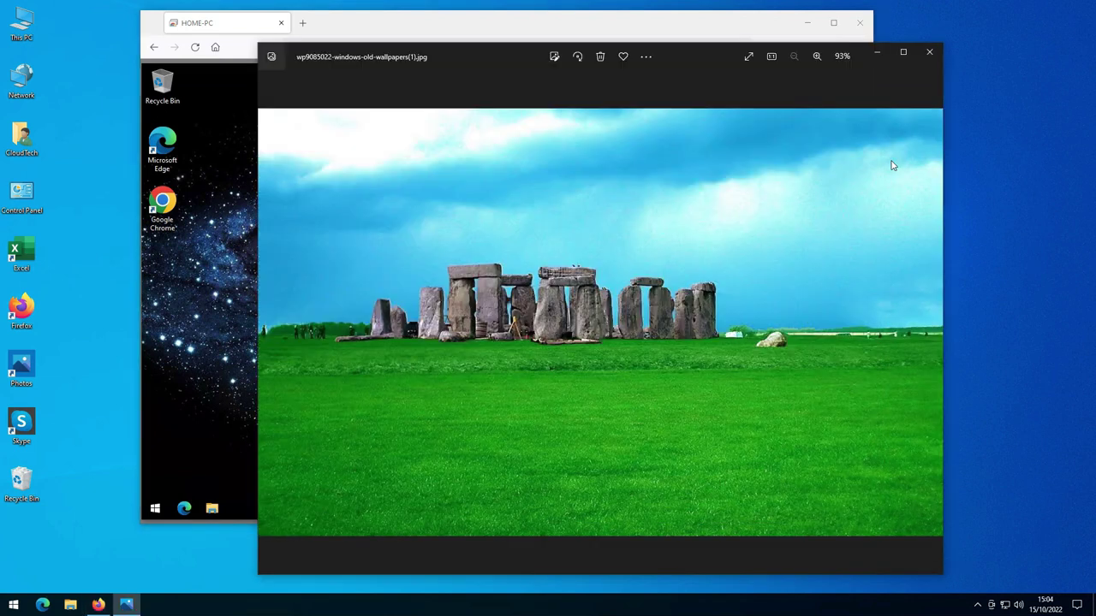
click(929, 53)
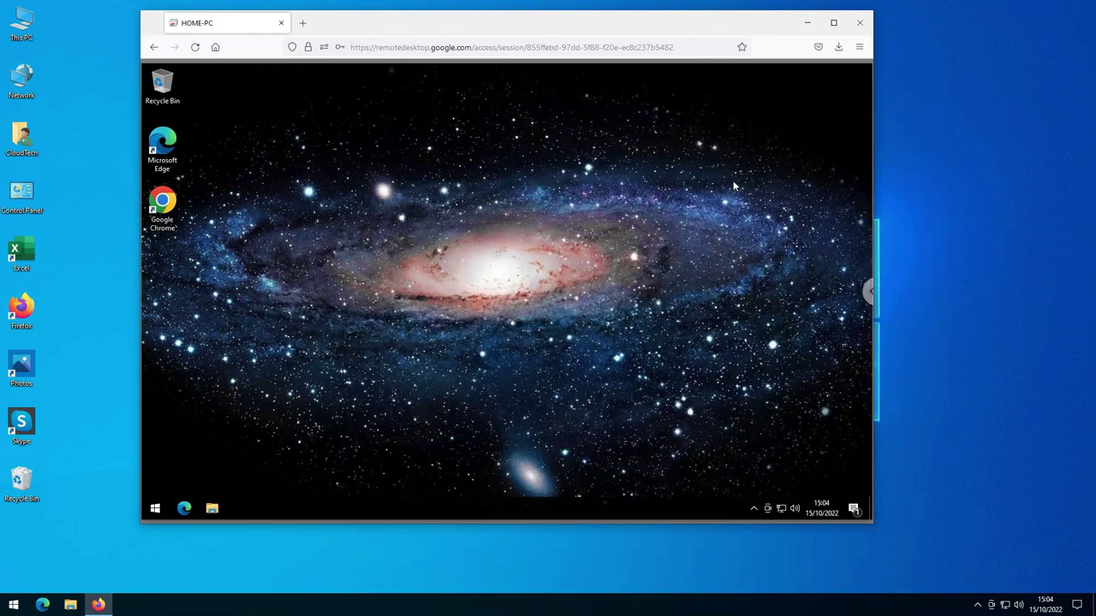
- Sign the CloudTech user out of HOME-PC's Windows session and disconnect the remote session
click(155, 508)
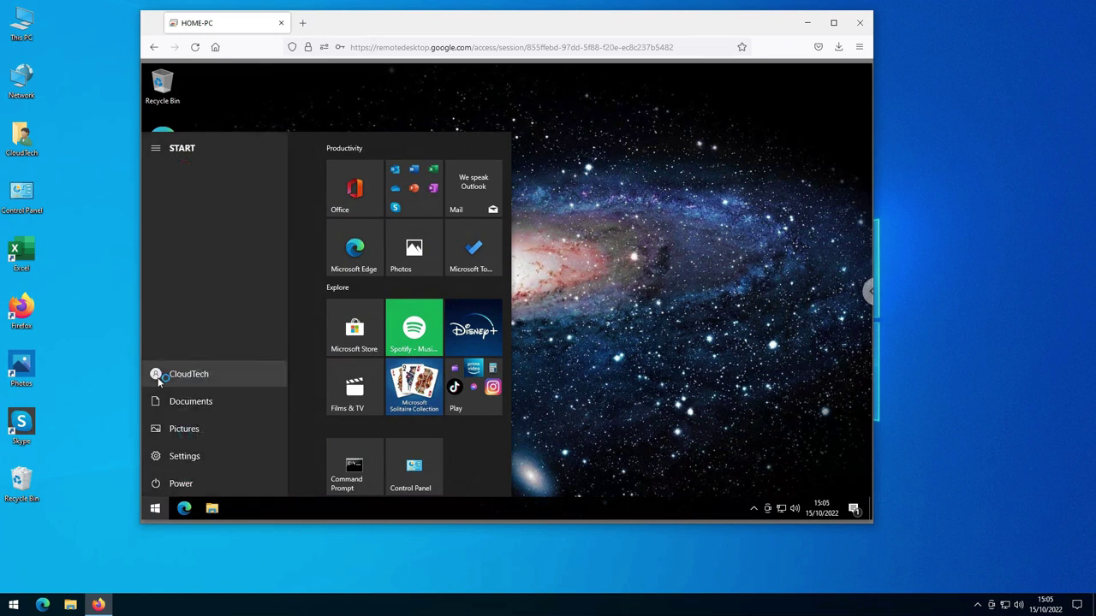
click(159, 381)
click(160, 349)
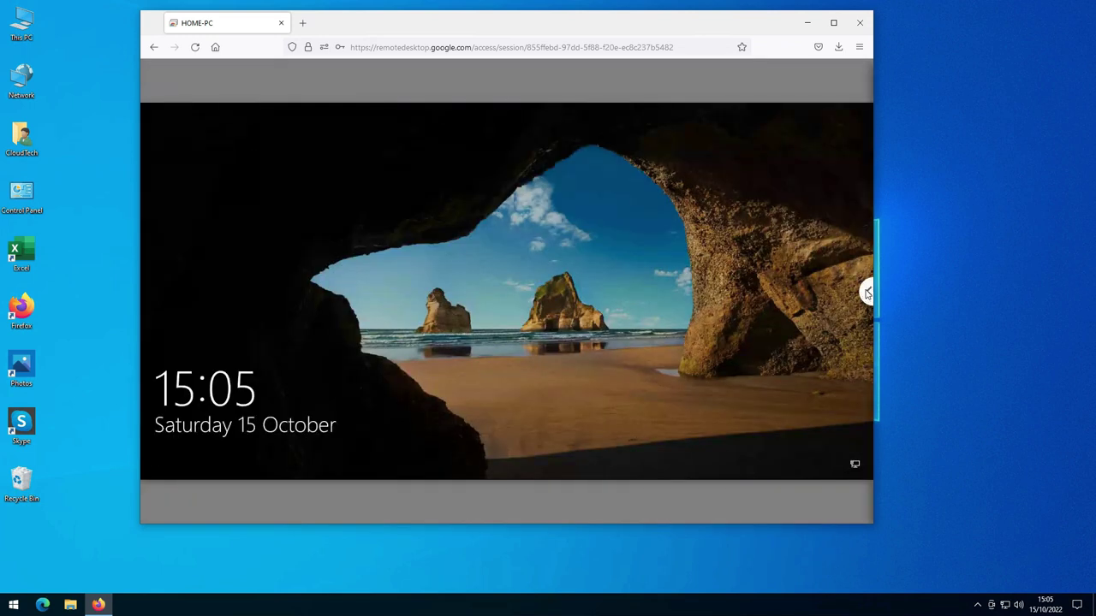
click(867, 293)
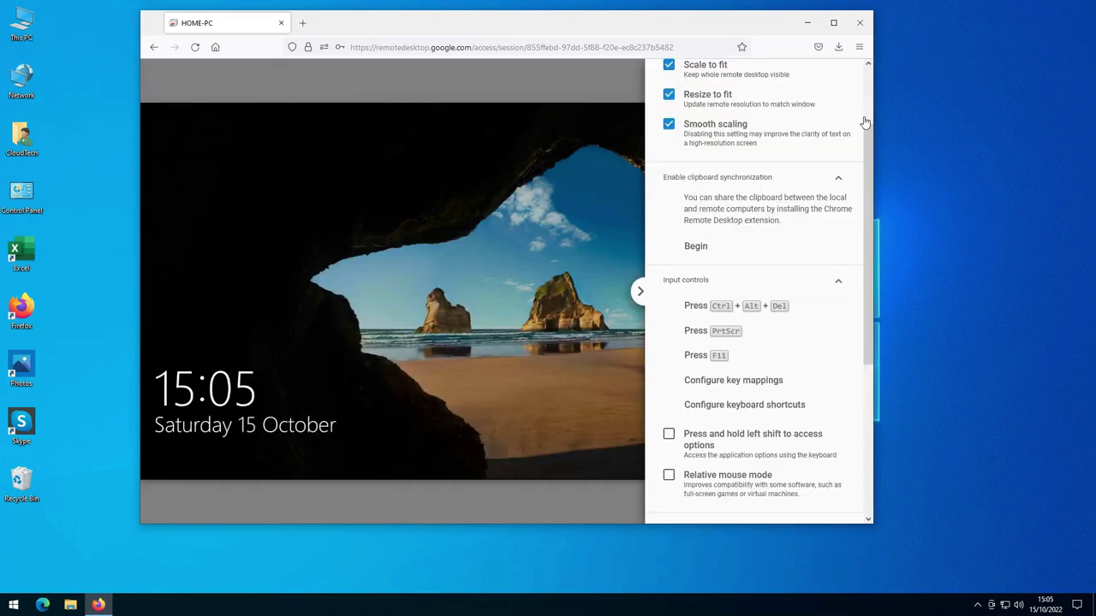
scroll(868, 120, up, 2)
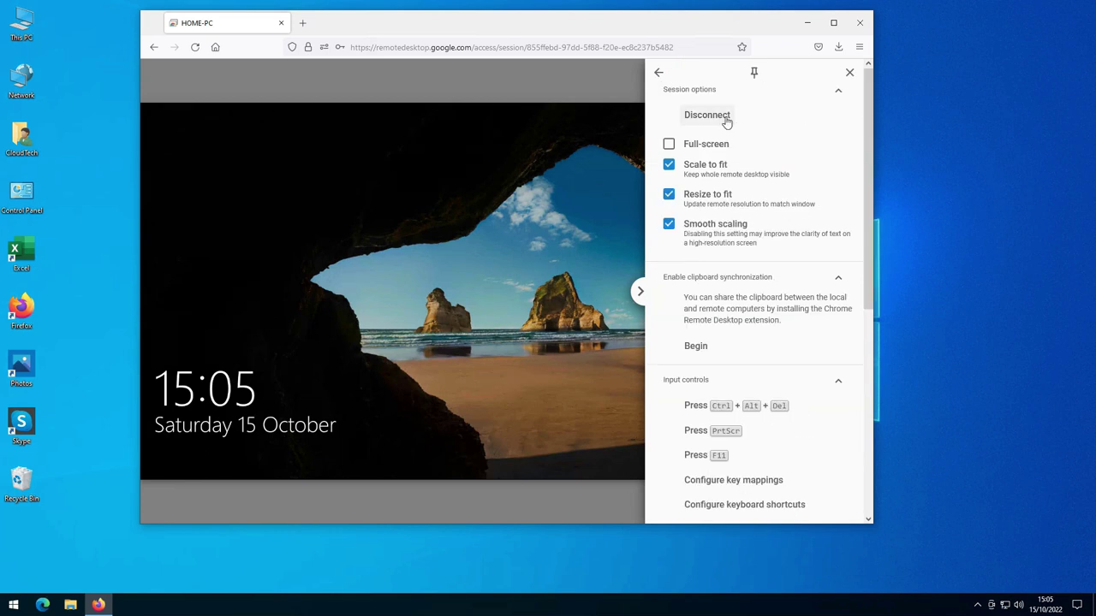
click(727, 122)
- Sign out of the Google account and remove the saved account from the browser
click(855, 76)
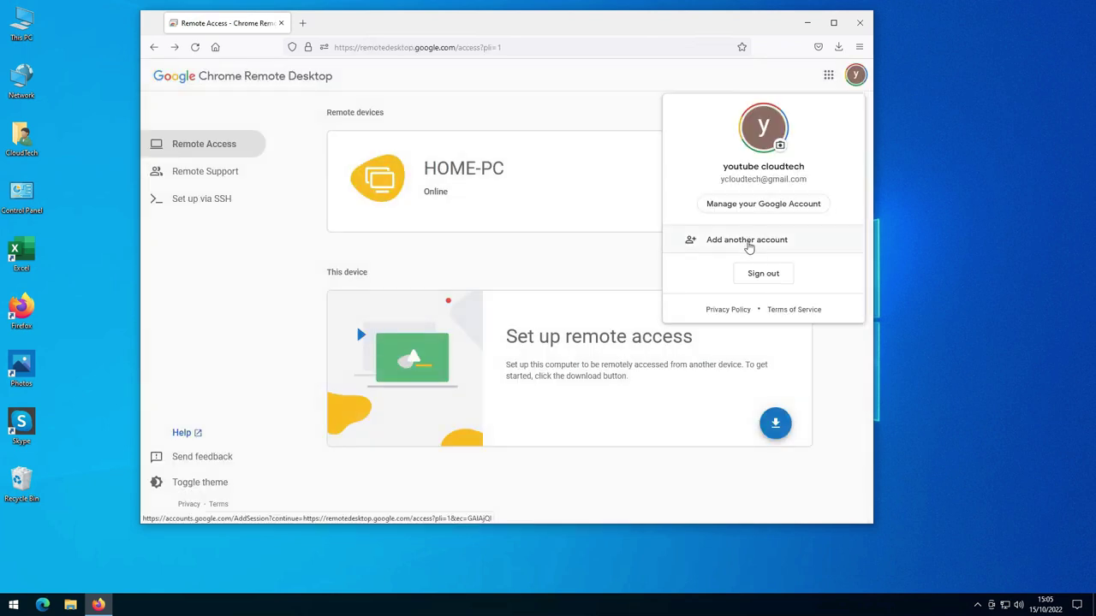
click(763, 272)
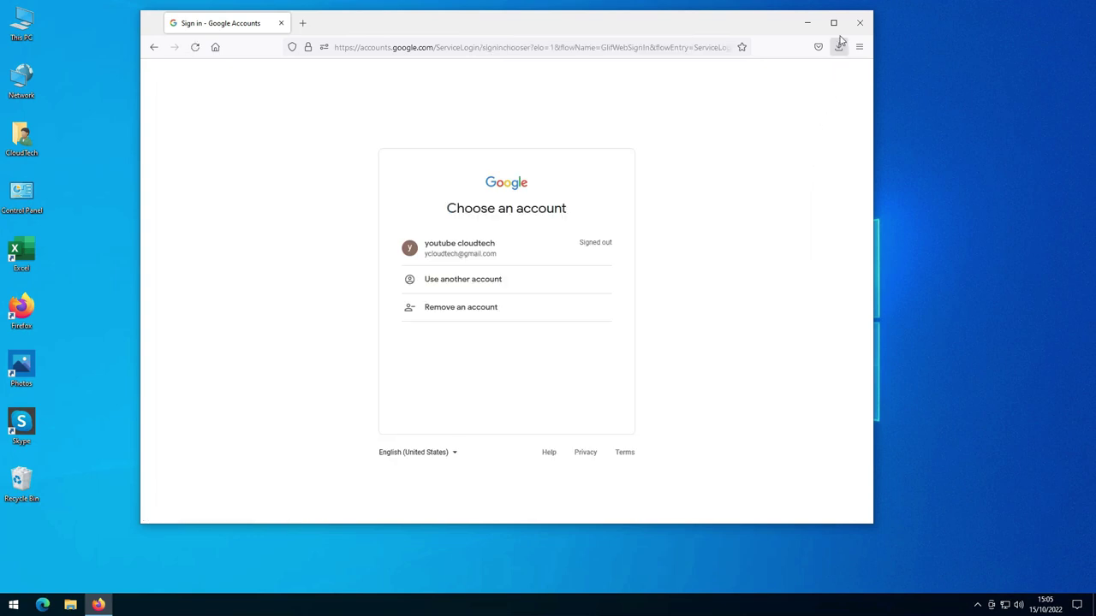
click(479, 308)
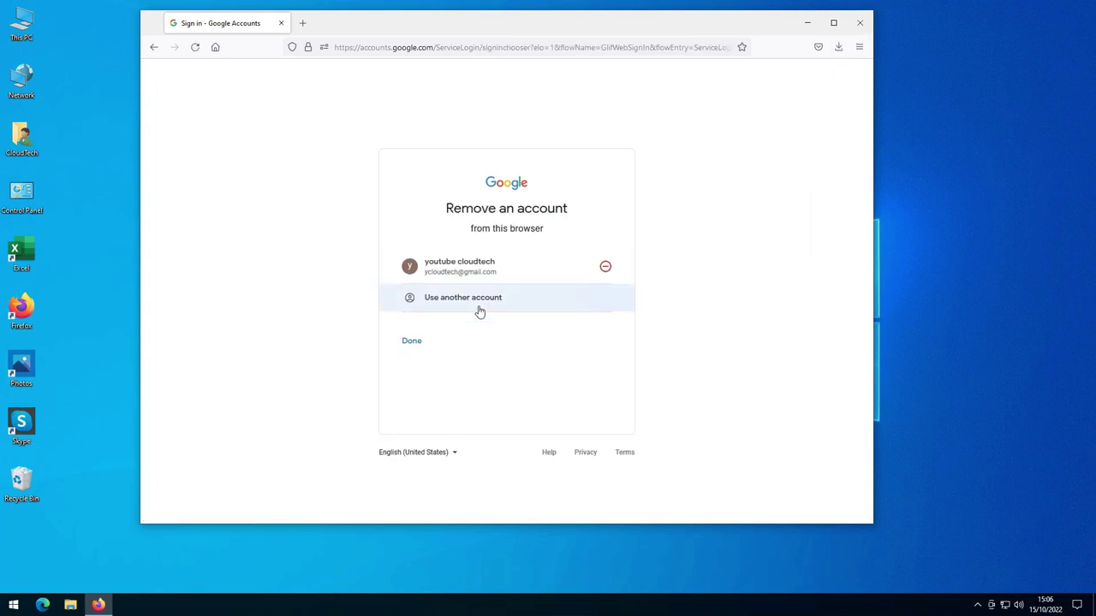
click(557, 282)
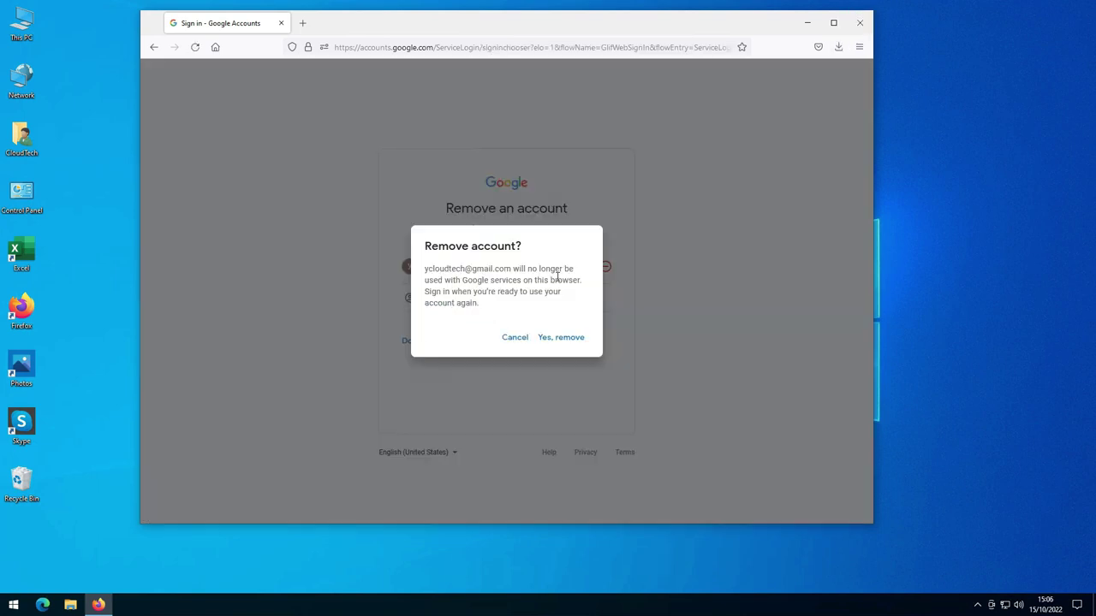
click(558, 339)
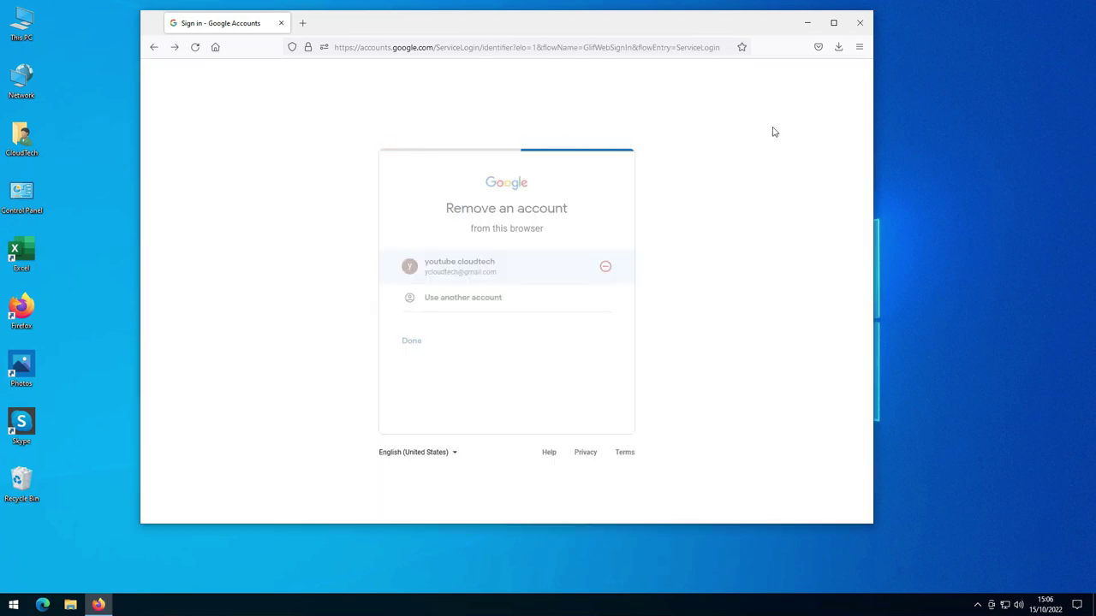
click(860, 24)
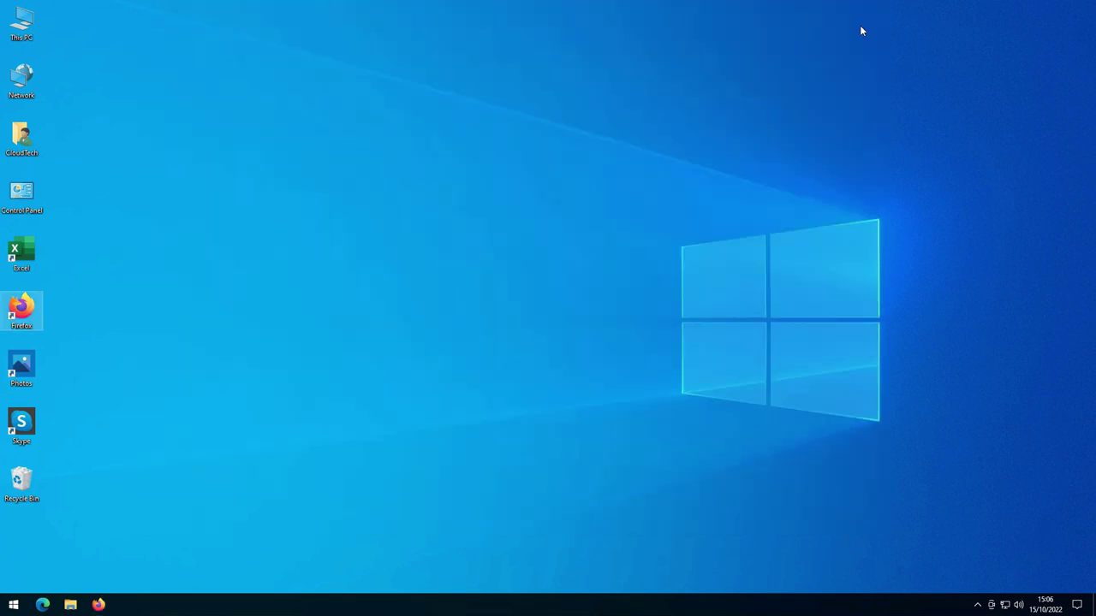